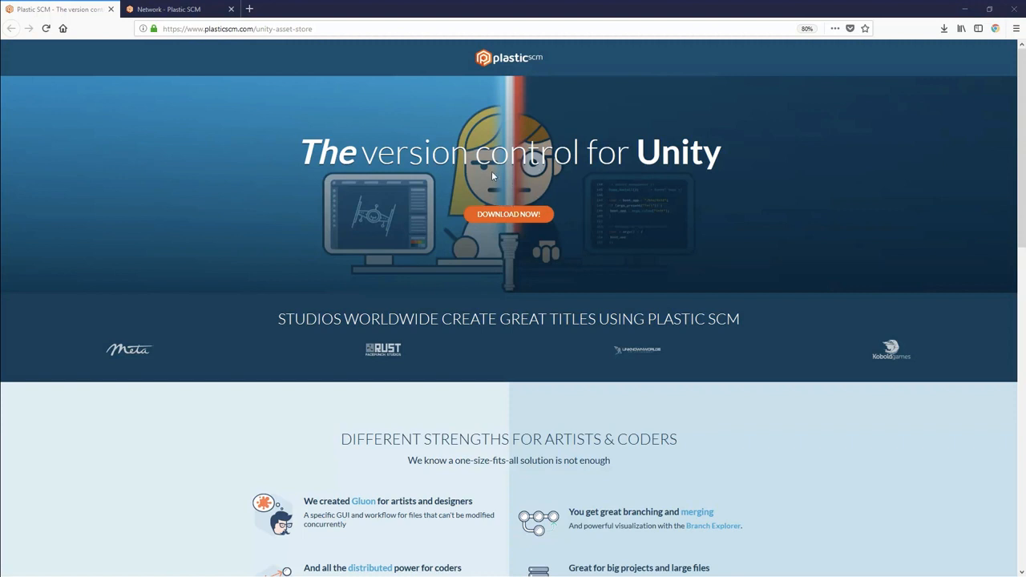
Open the Plastic SCM Team Edition download options, and launch PlasticSCM-7.0.16.2637-windows-installer.exe from the Downloads folder.
left_click(509, 214)
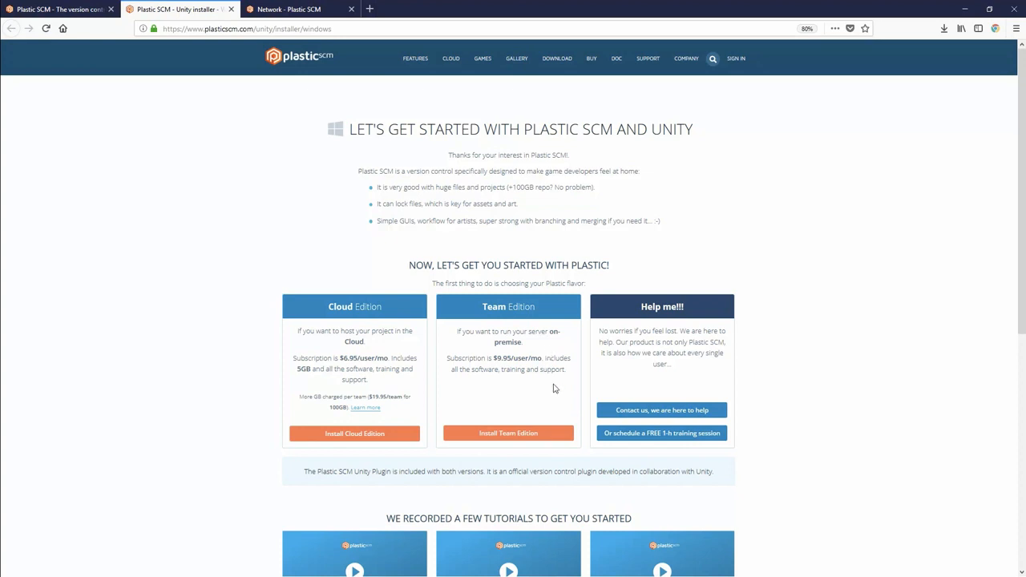
left_click(508, 433)
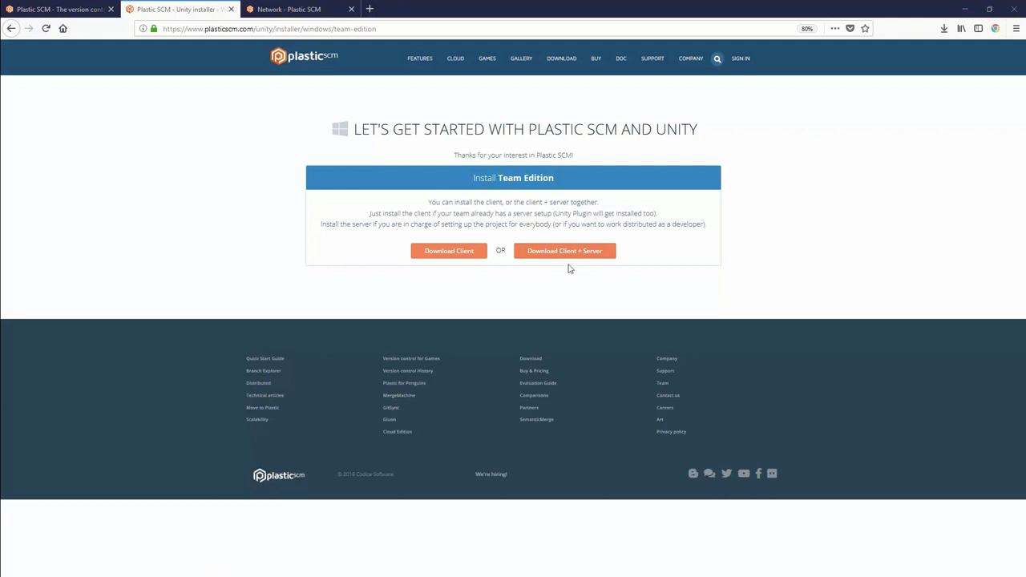
key("alt+Tab")
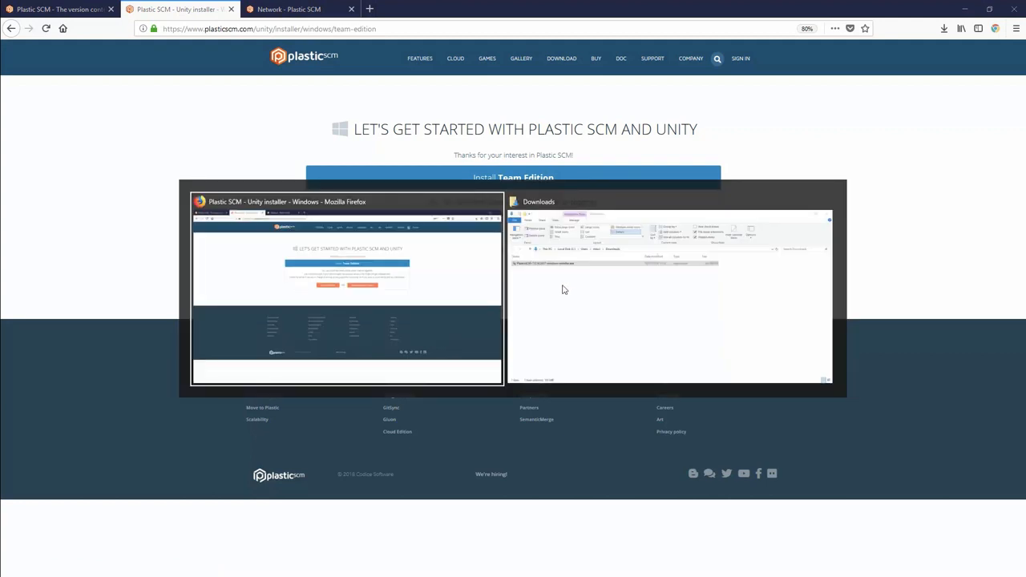
left_click(563, 290)
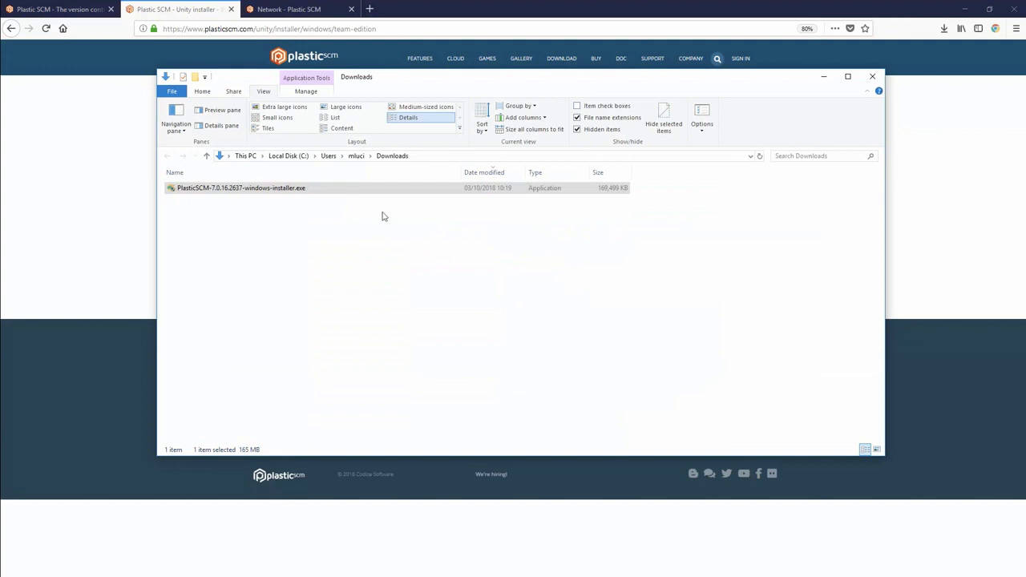
double_click(272, 192)
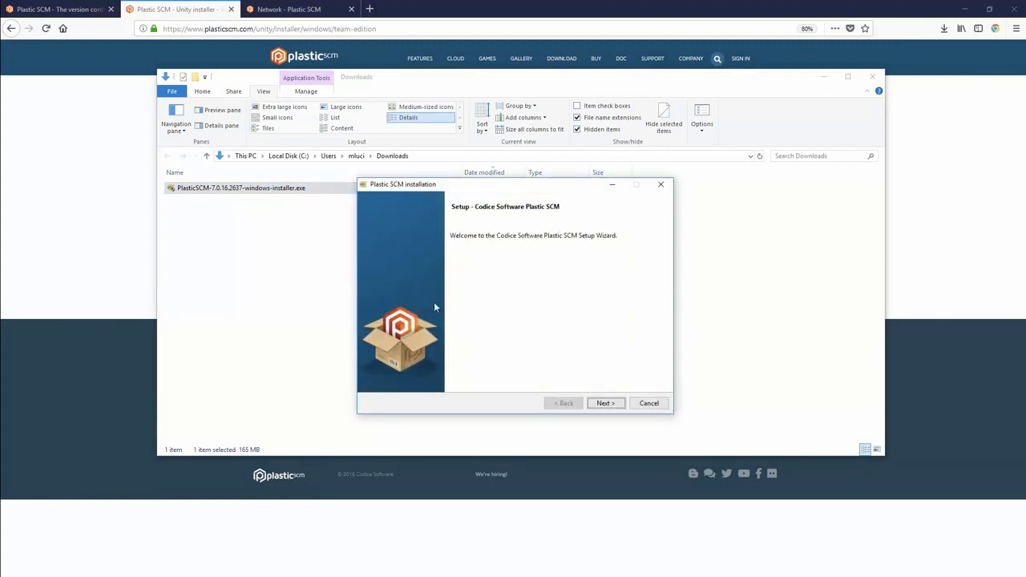
Accept the license agreement and keep C:\Program Files\PlasticSCM5 as the installation directory.
left_click(605, 403)
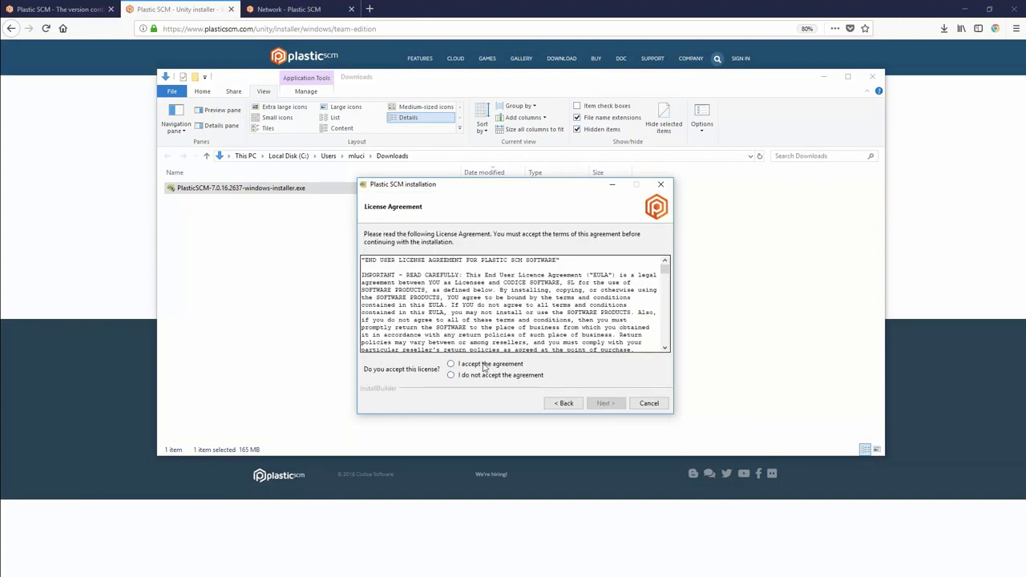
left_click(486, 365)
left_click(604, 404)
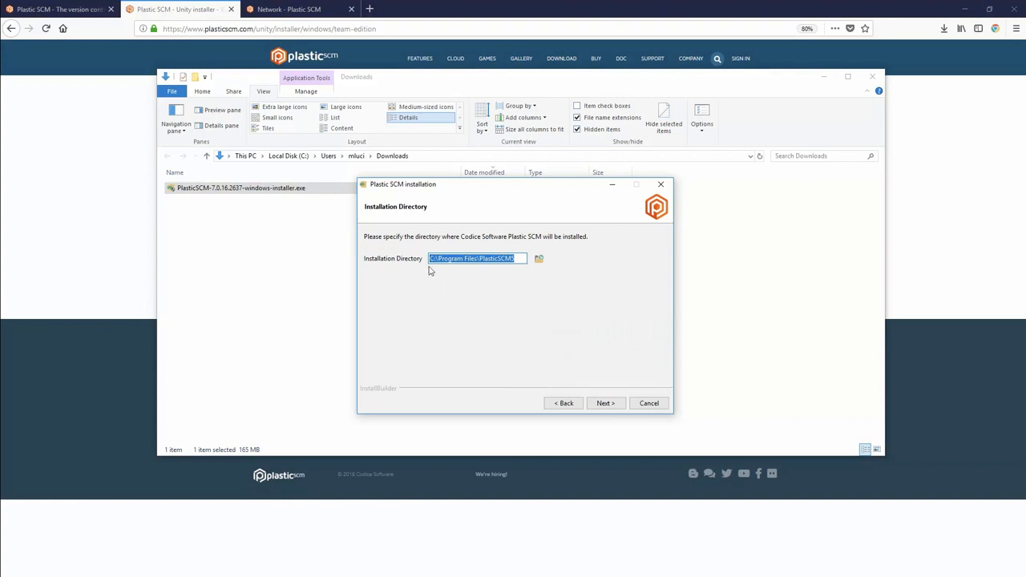
left_click(602, 405)
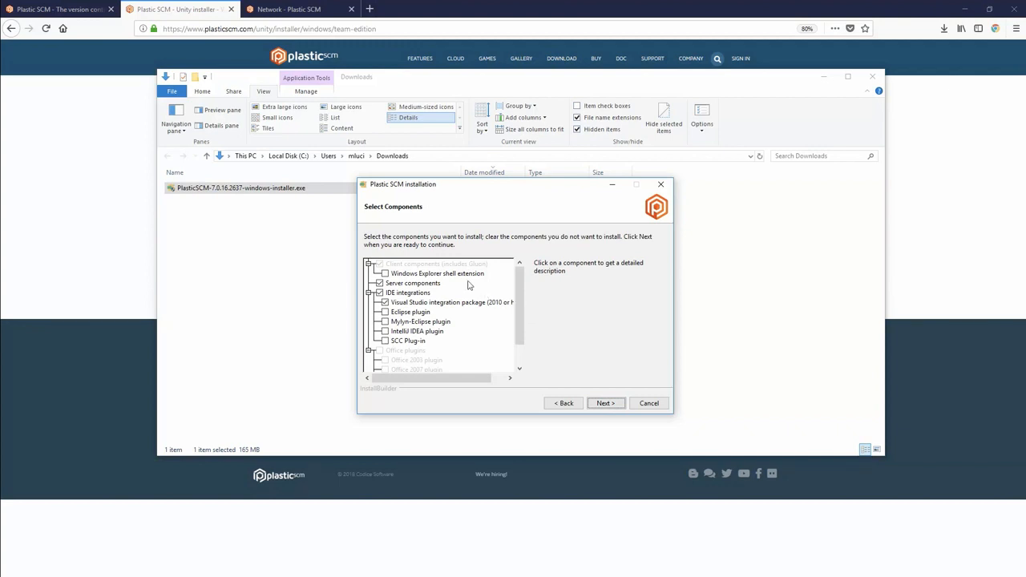
Deselect the Visual Studio integration package and accept the remaining components to install.
left_click(433, 266)
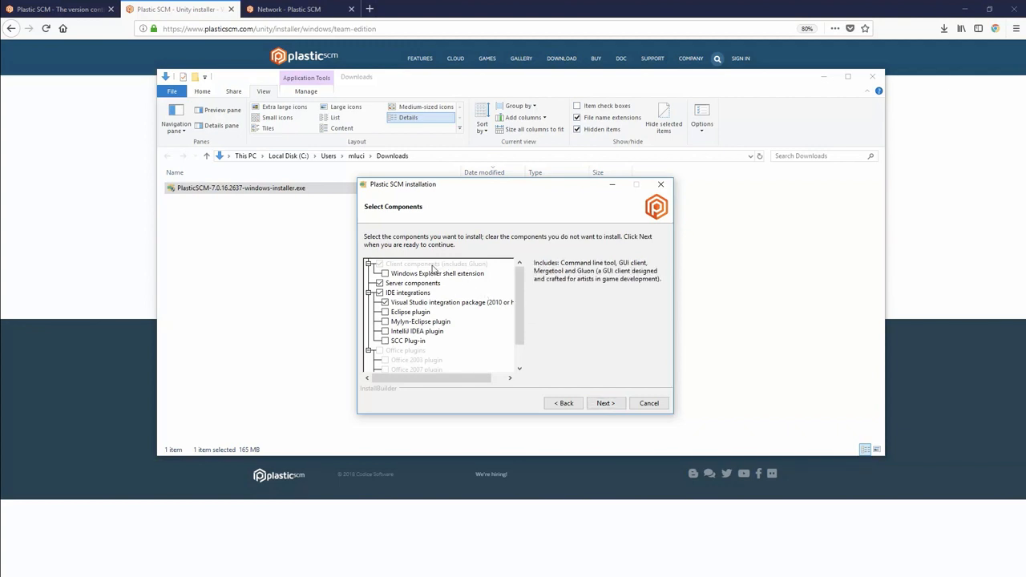
left_click(385, 302)
left_click(607, 404)
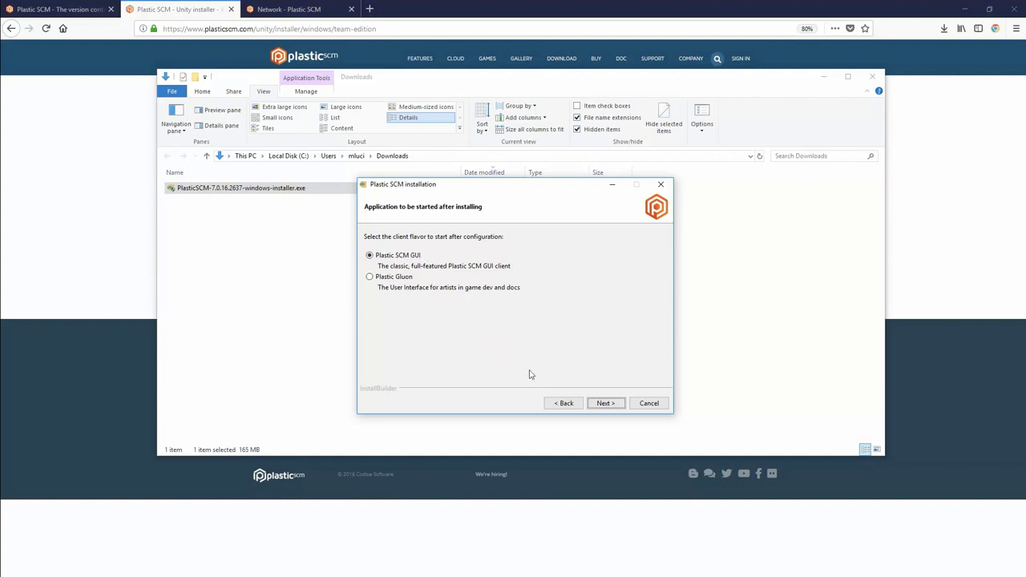
Install with Plastic SCM GUI as the client to start, and finish the setup with the Plastic SCM server started.
left_click(604, 403)
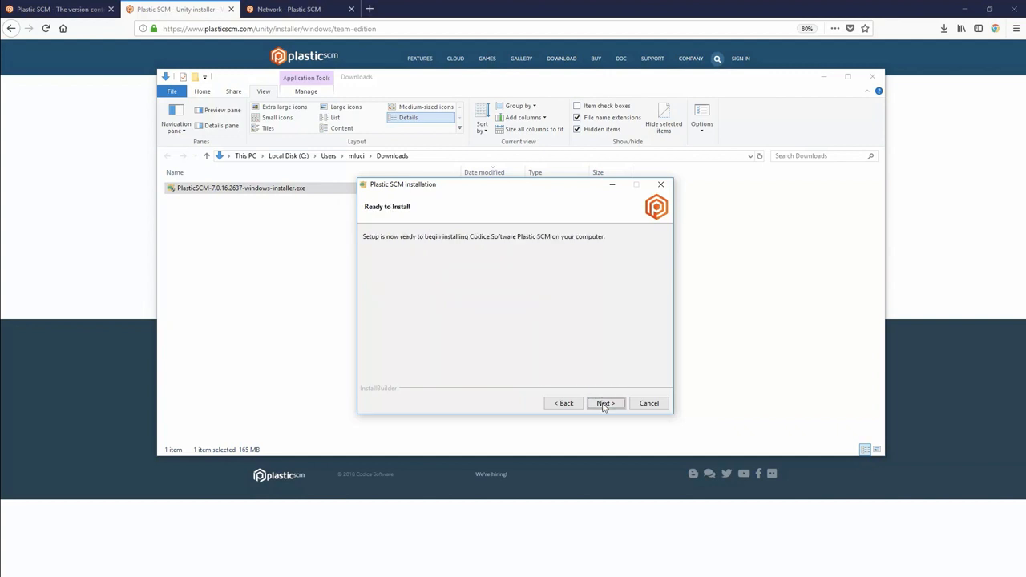
left_click(603, 403)
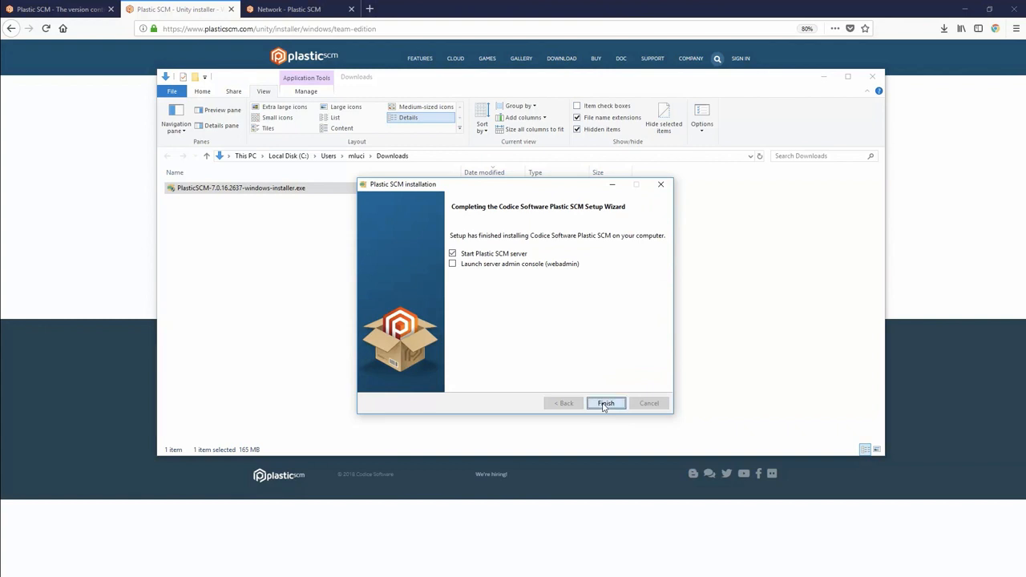
left_click(605, 403)
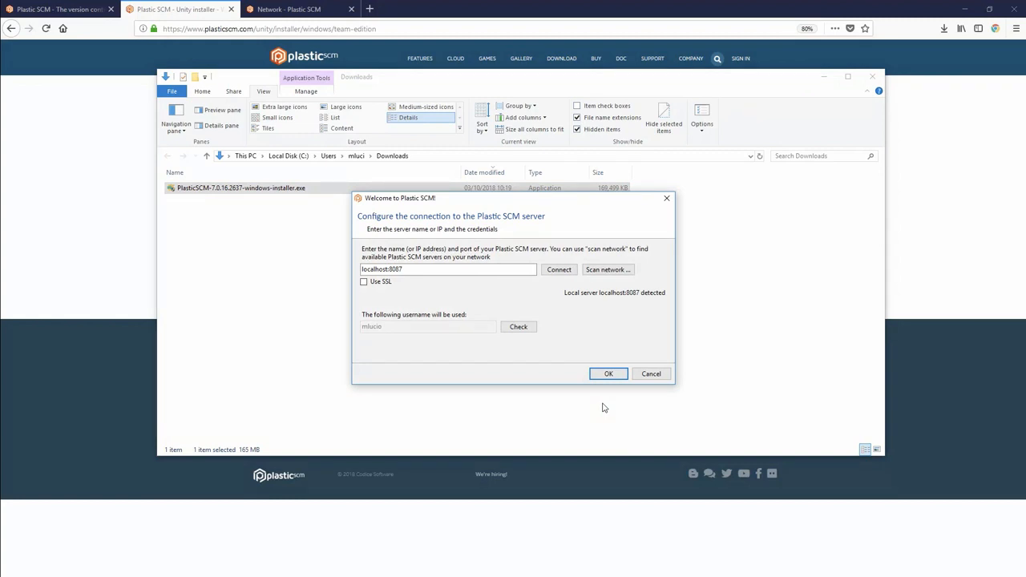
Test the connection to the Plastic SCM server at localhost:8087.
left_click(437, 273)
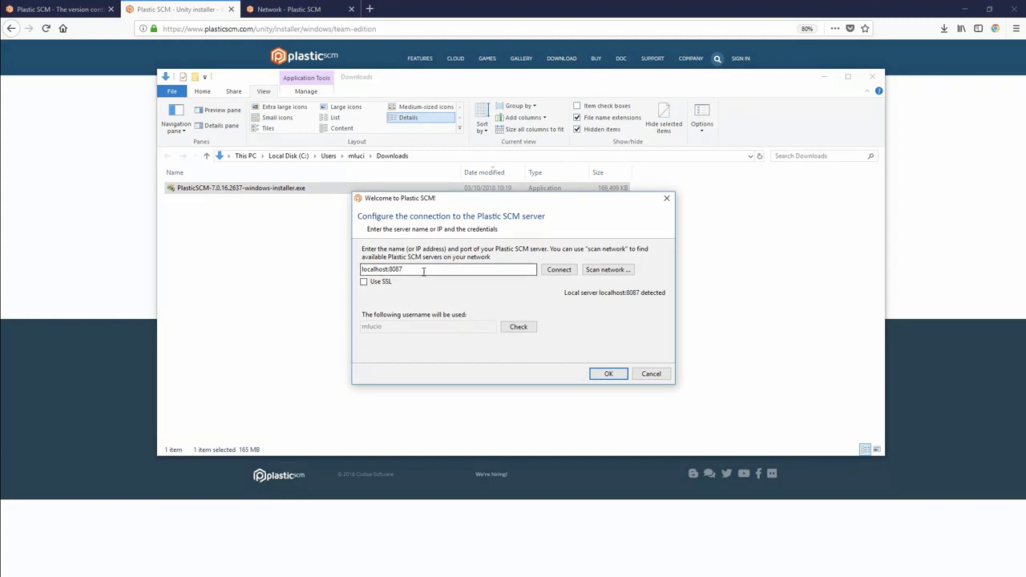
left_click_drag(406, 273, 361, 270)
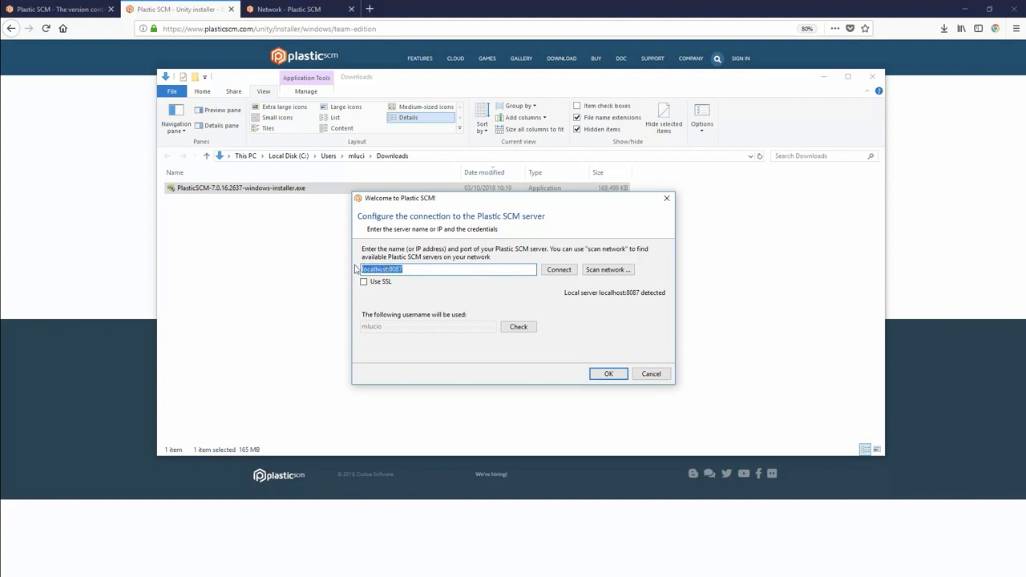
left_click(381, 269)
left_click(410, 269)
left_click(559, 270)
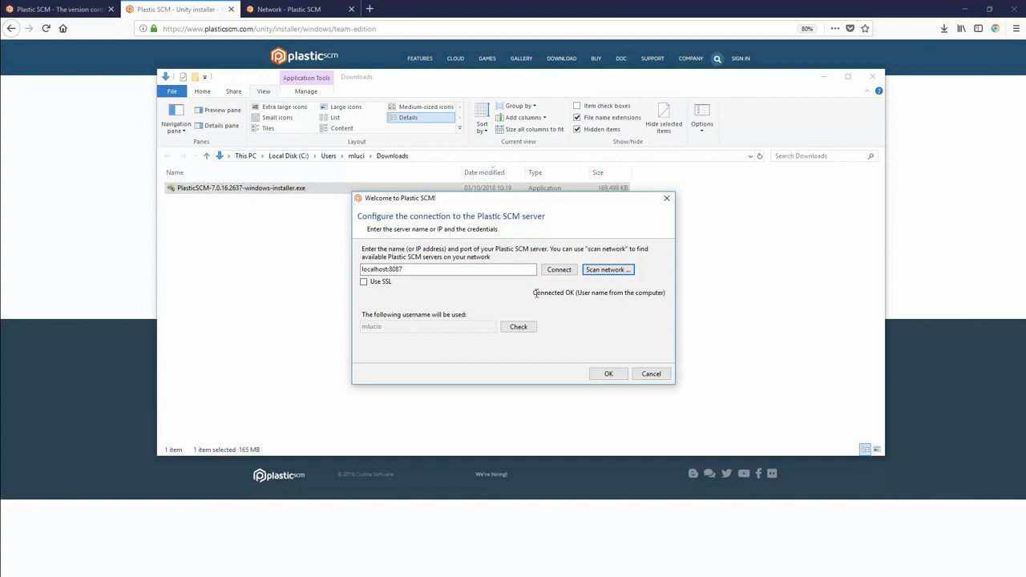
left_click_drag(533, 292, 543, 292)
left_click_drag(615, 288, 670, 293)
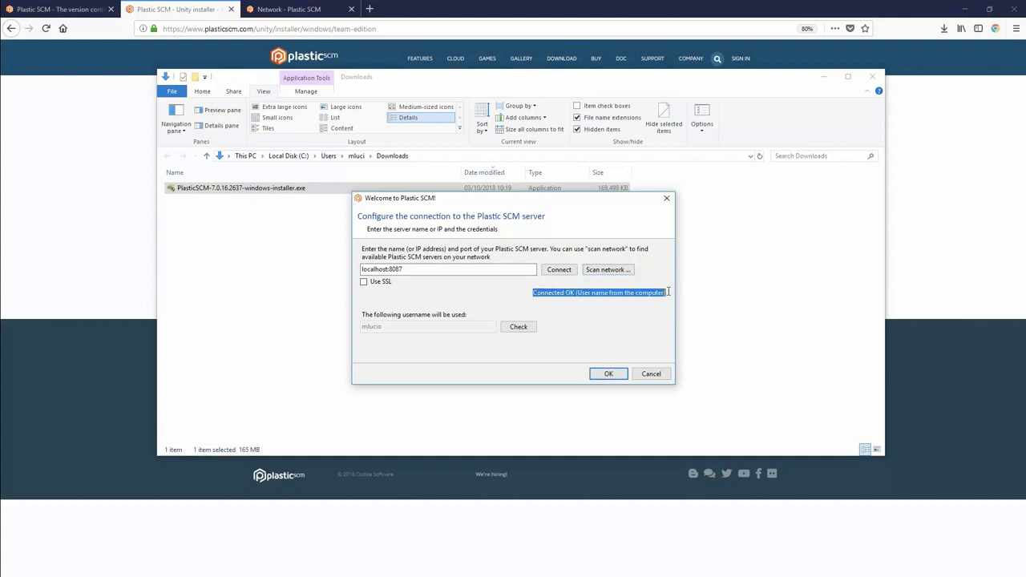
left_click(642, 293)
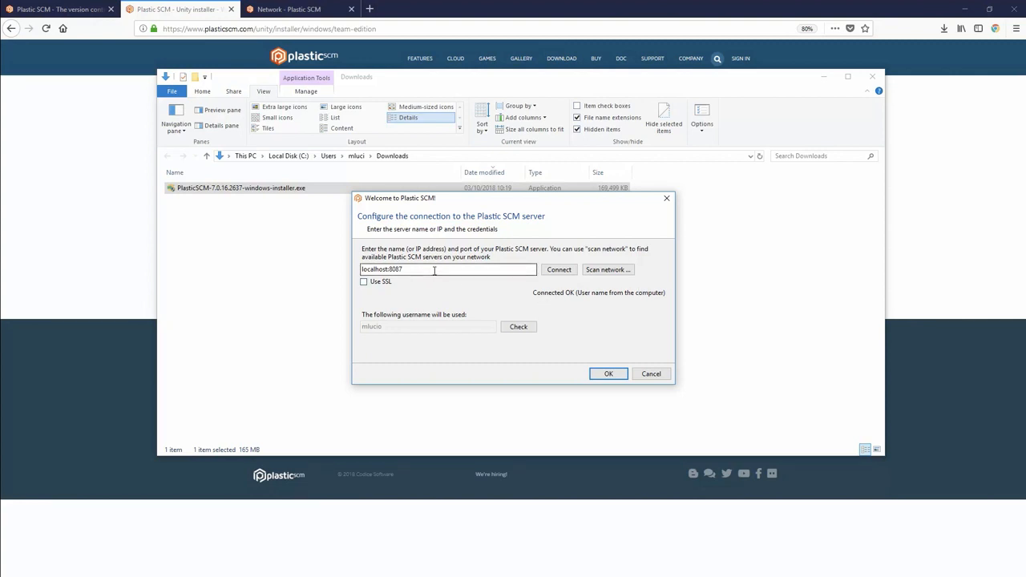
left_click_drag(433, 270, 346, 264)
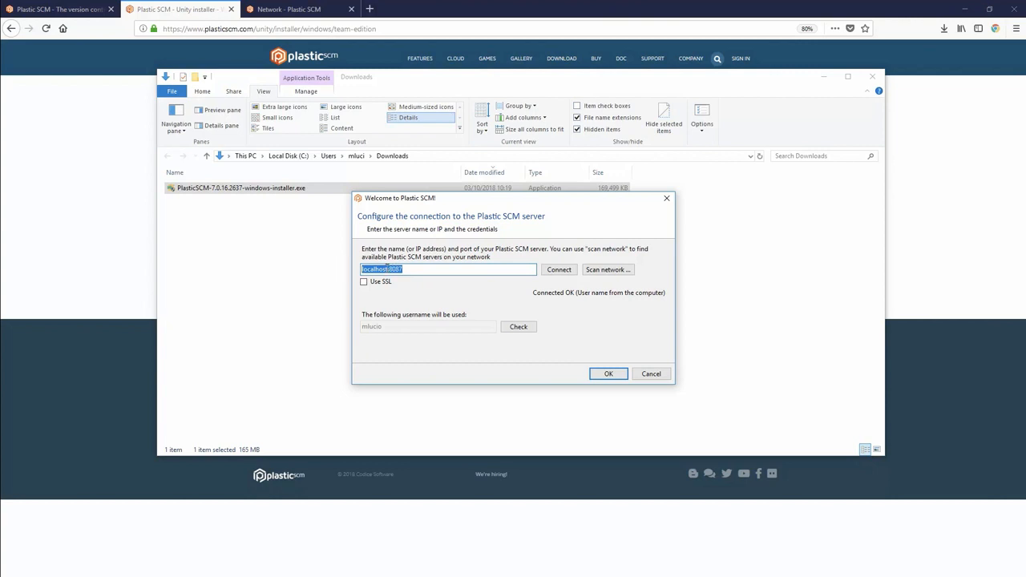
left_click(386, 270)
left_click_drag(388, 270, 404, 270)
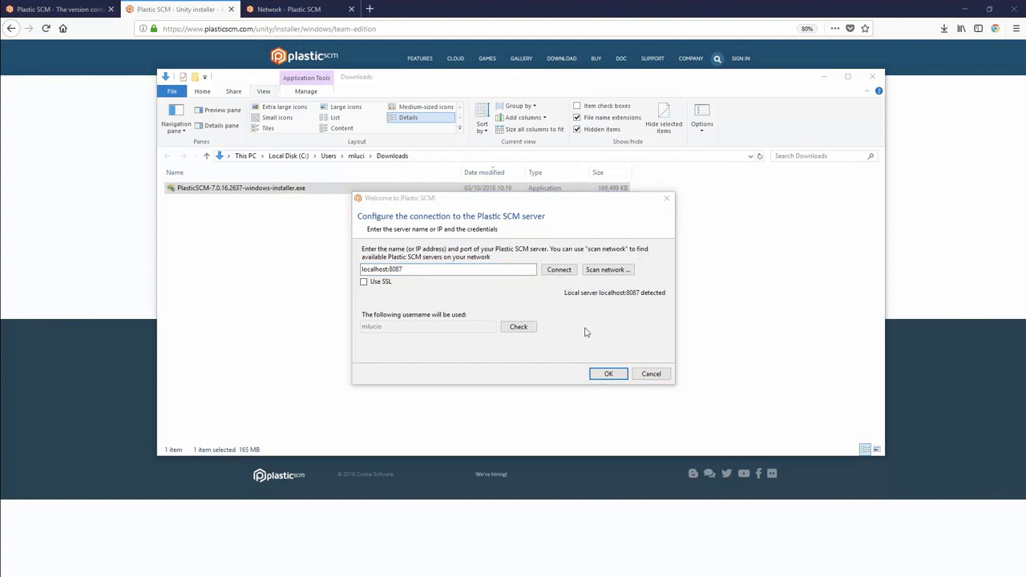
Accept the server connection and start a new project with repository and workspace repo_zero, stored in UnityGames\Pack\repo_zero.
left_click(608, 374)
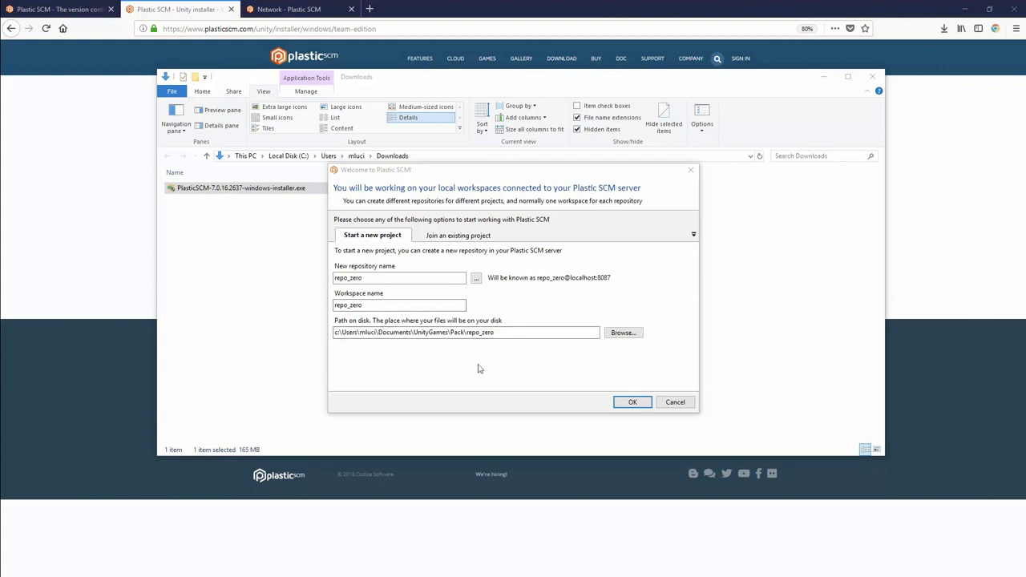
left_click(628, 405)
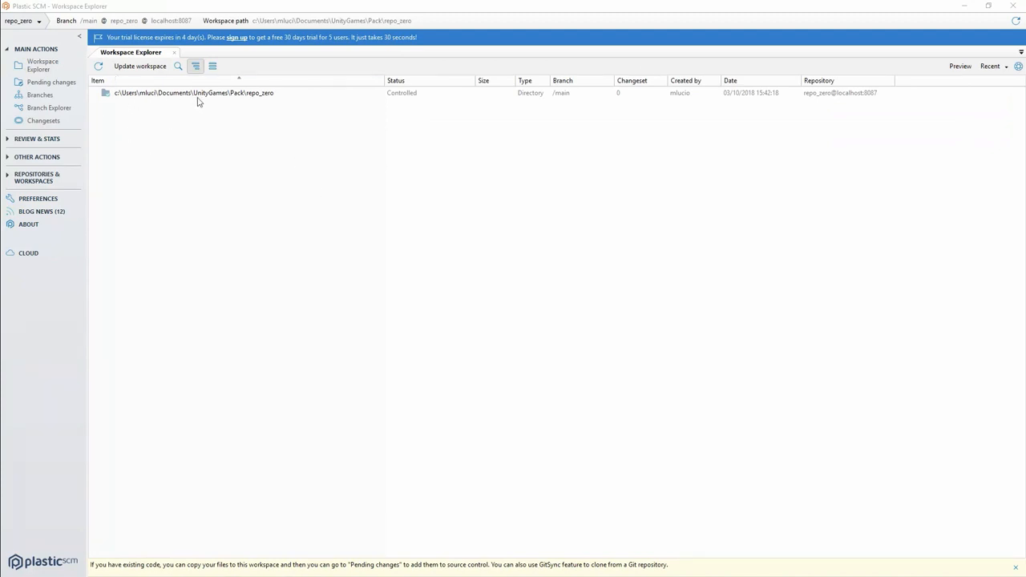
View the repo_zero repository in the Branch Explorer and select the initial changeset on the main branch.
left_click(61, 110)
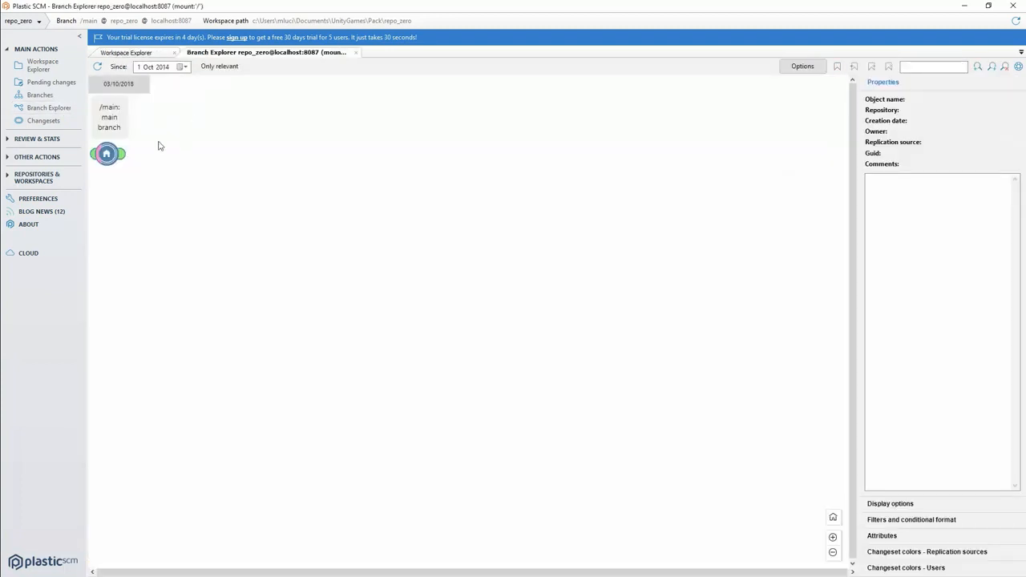
left_click(107, 154)
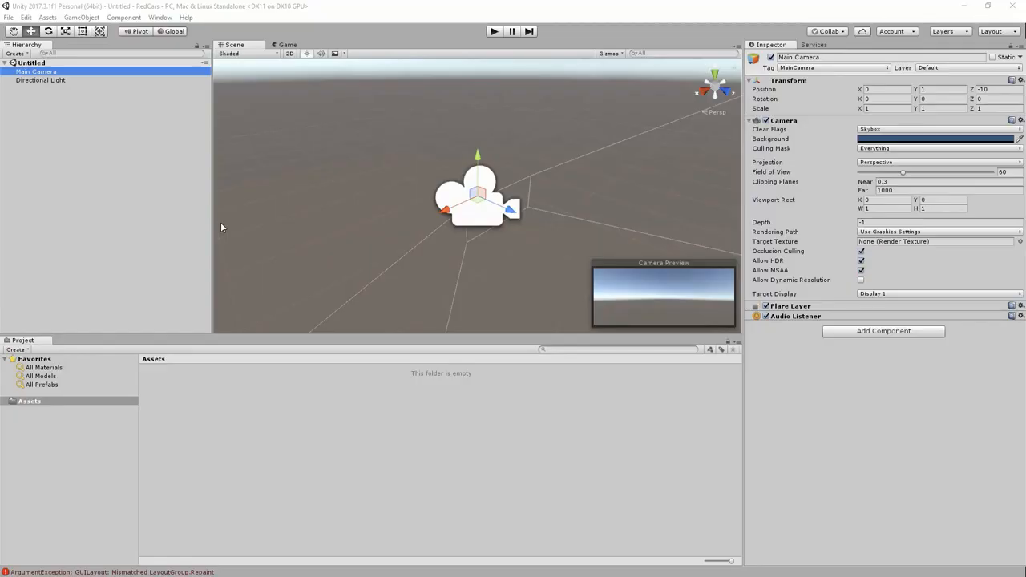
In Unity's editor settings for the RedCars project, set the version control mode to PlasticSCM.
left_click(28, 17)
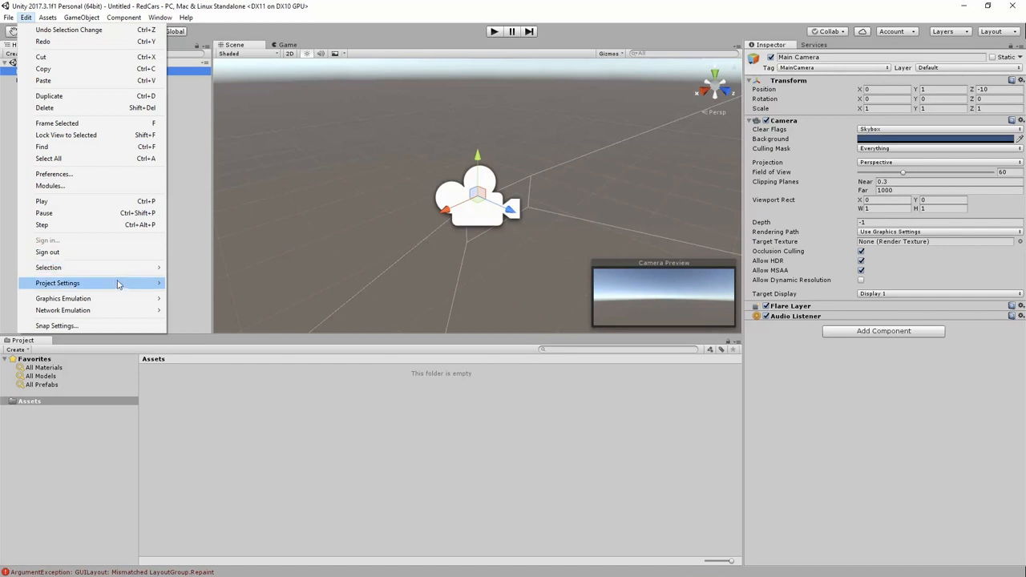
mouse_move(118, 285)
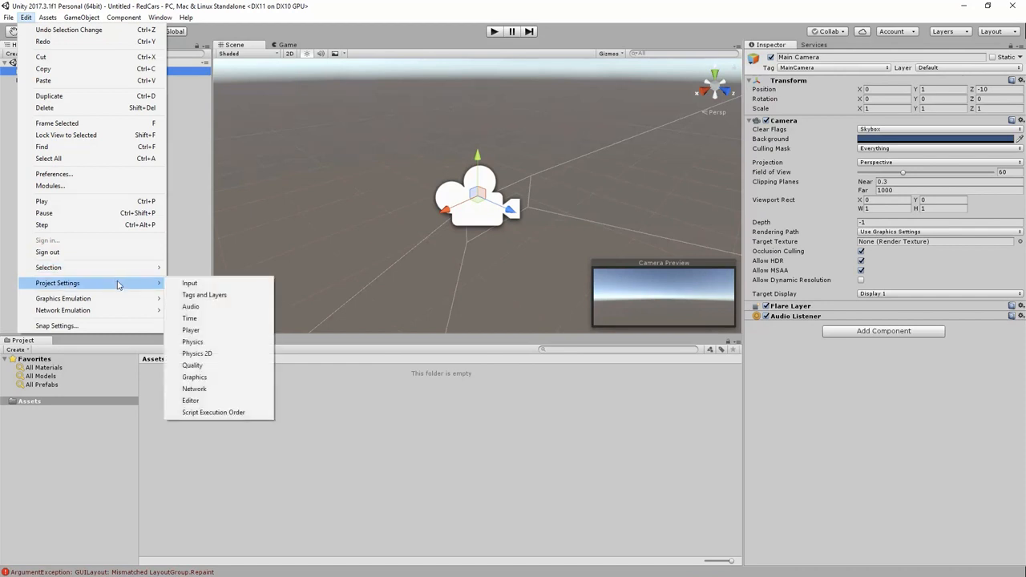
left_click(214, 401)
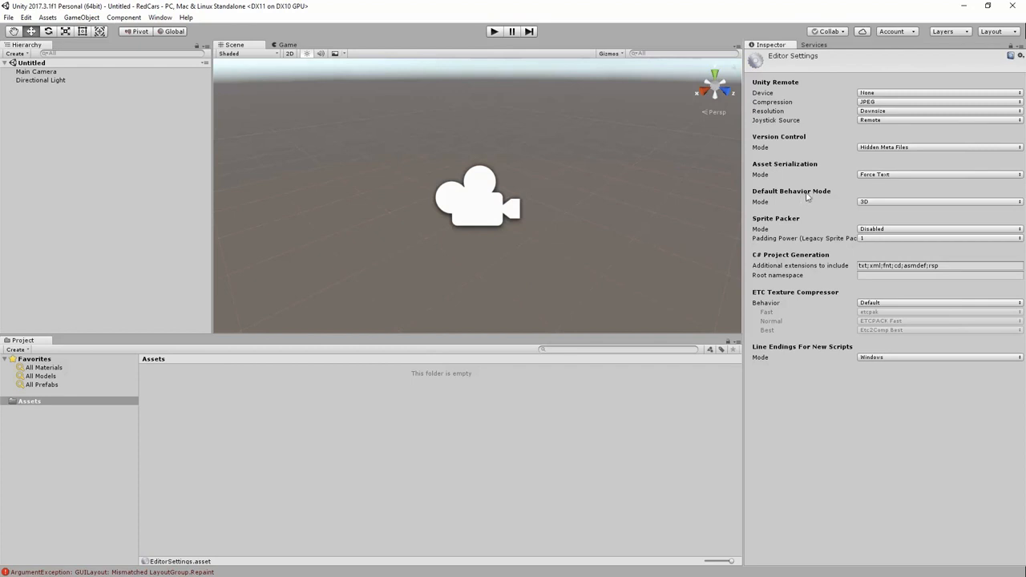
left_click(905, 150)
left_click(889, 194)
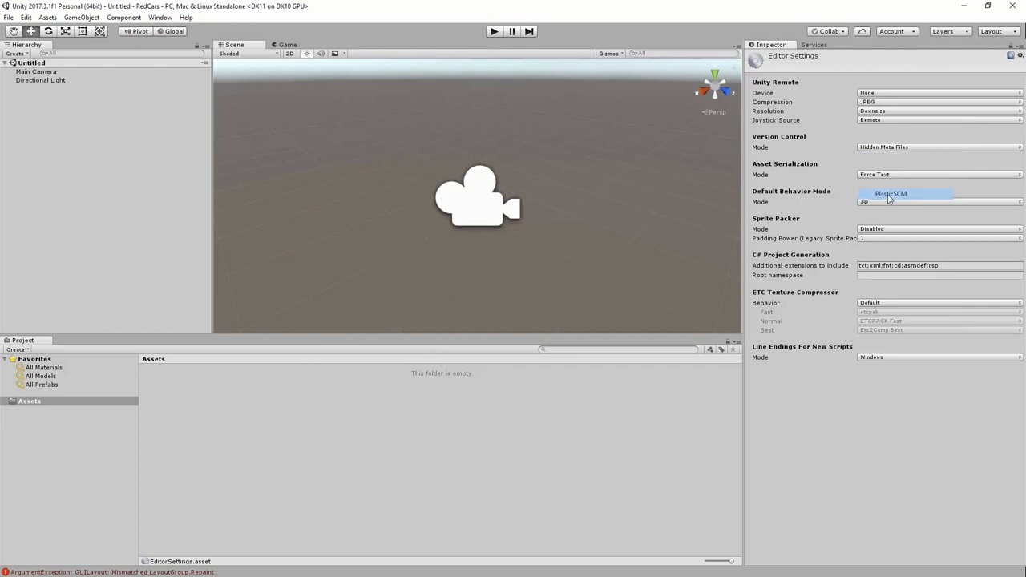
Set the version control repository name to repo_Carthegame.
left_click(867, 157)
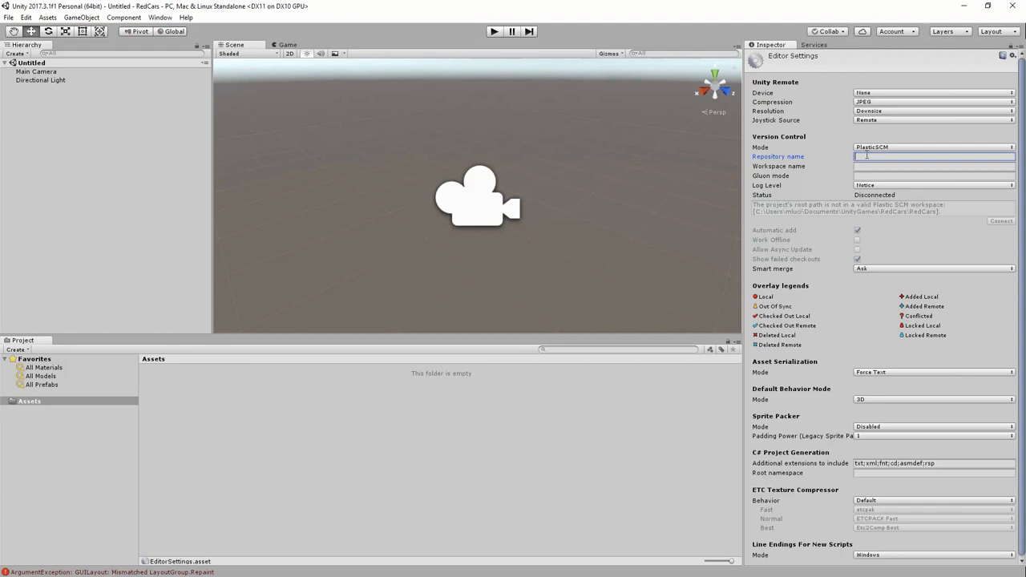
type("re")
type("pa")
type("_car")
type("thegame")
left_click_drag(871, 158, 923, 156)
left_click(911, 158)
left_click(866, 166)
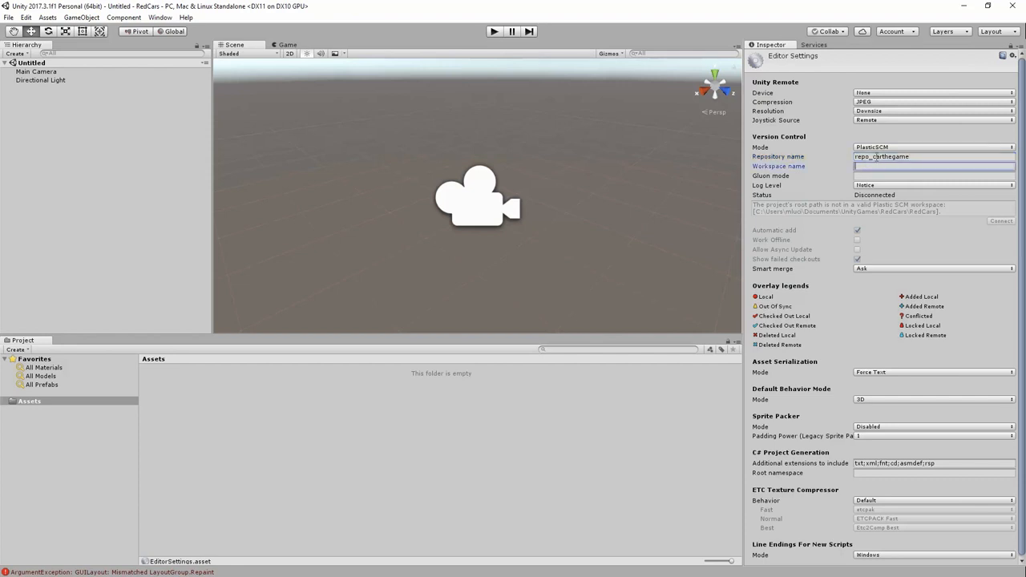
left_click(878, 157)
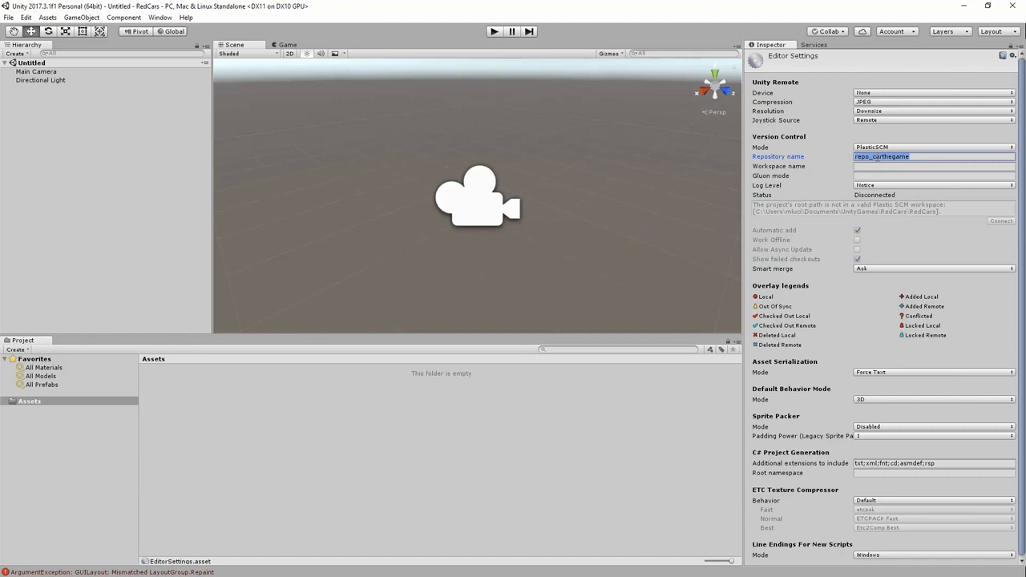
left_click(877, 158)
key("BackSpace")
type("C")
Set the version control workspace name to wks_Carthegame.
left_click(884, 166)
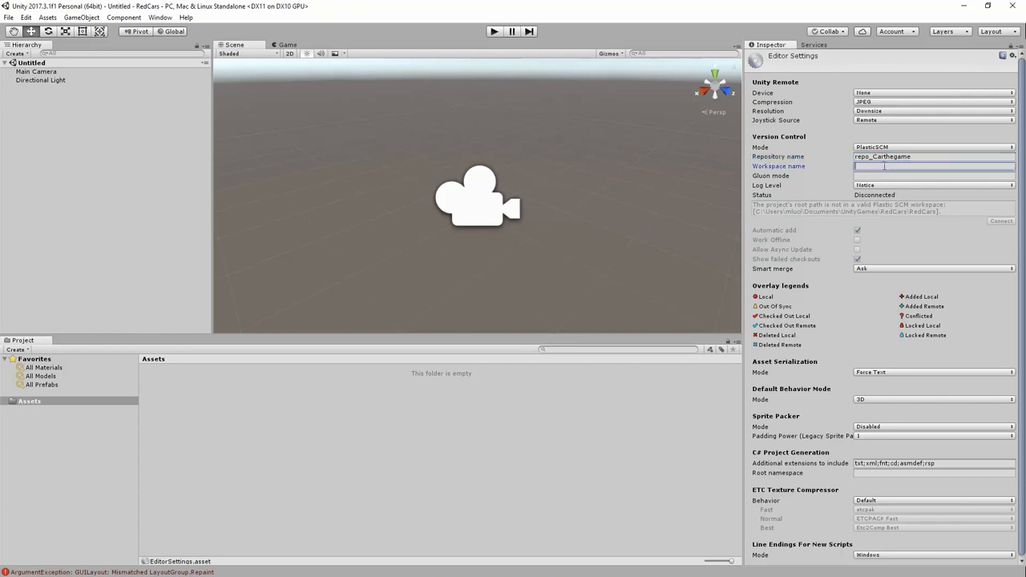
type("wks")
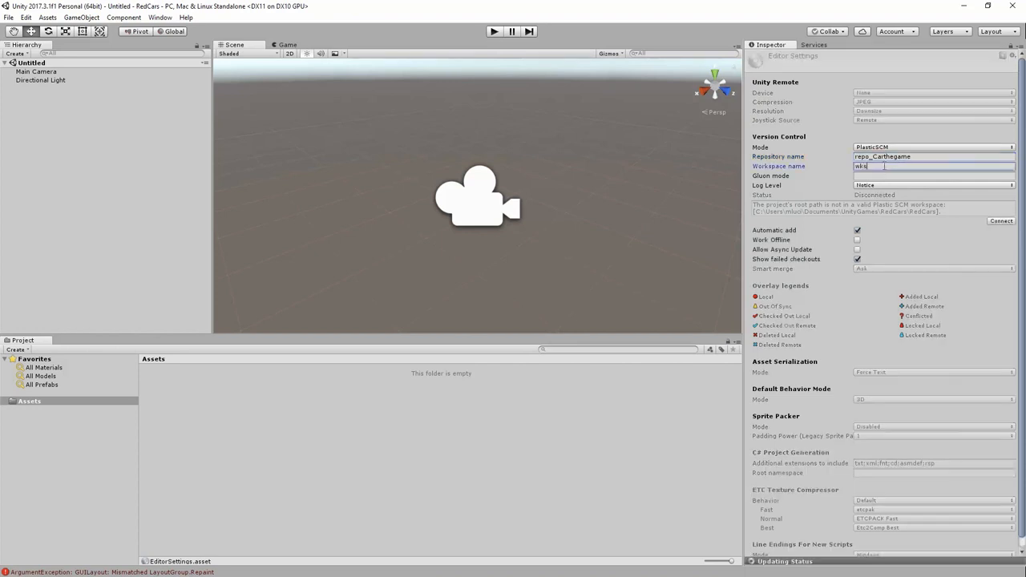
type("_Carthegame")
Set Gluon mode to false and connect the project to Plastic SCM.
left_click(874, 176)
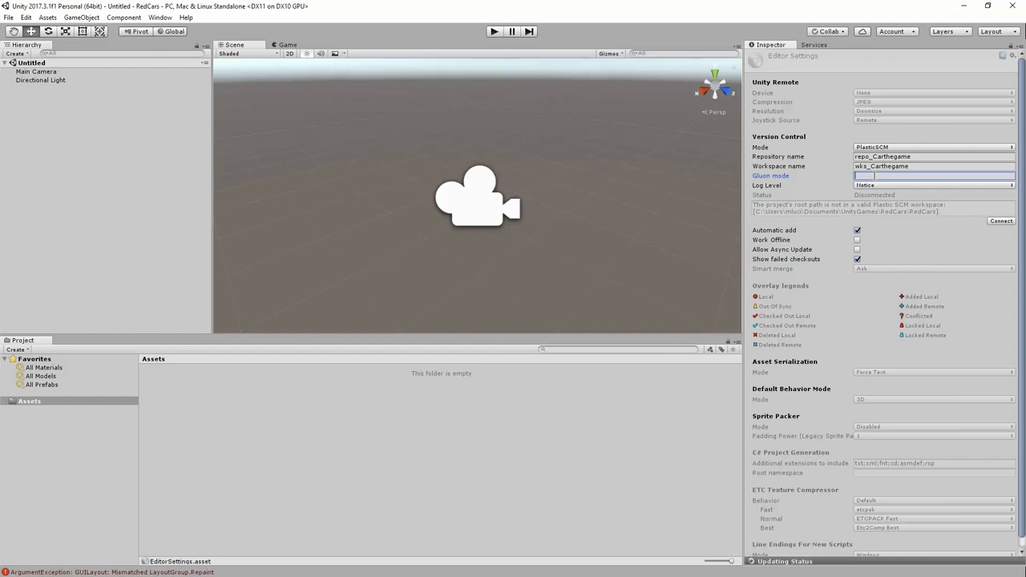
type("false")
left_click(1000, 221)
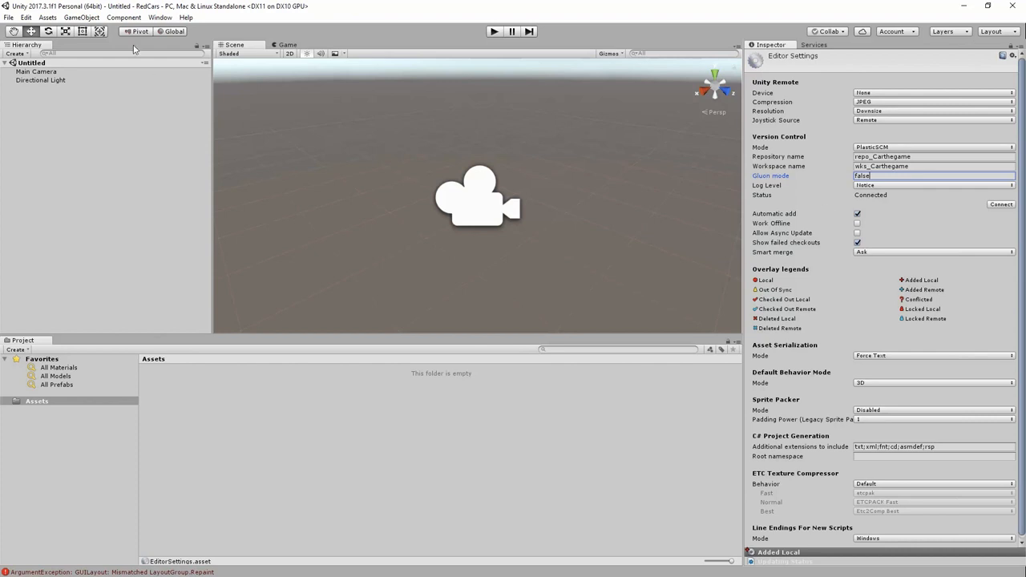
Open the Version Control window and expand the workspace's outgoing pending changes.
left_click(160, 17)
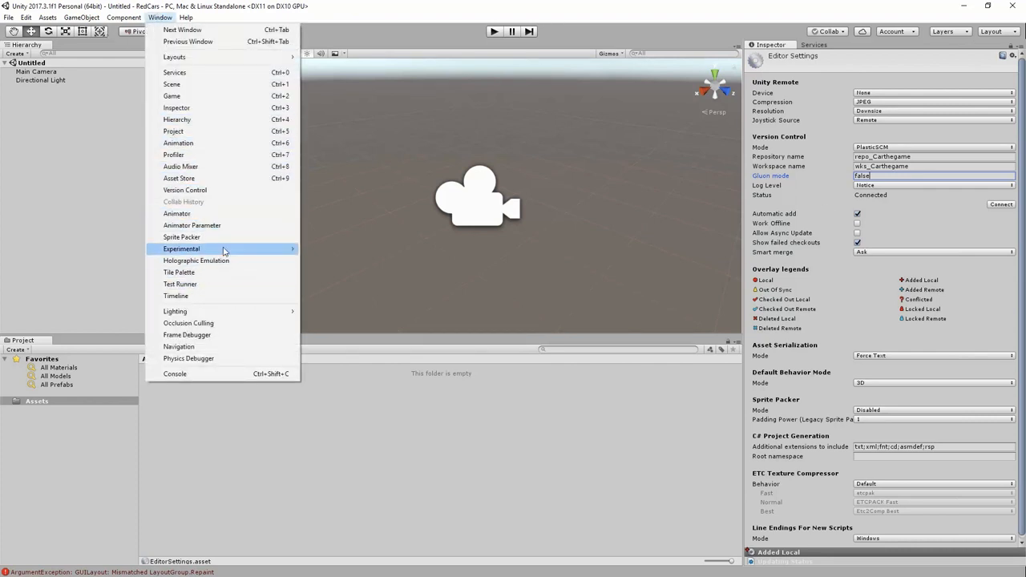
left_click(214, 193)
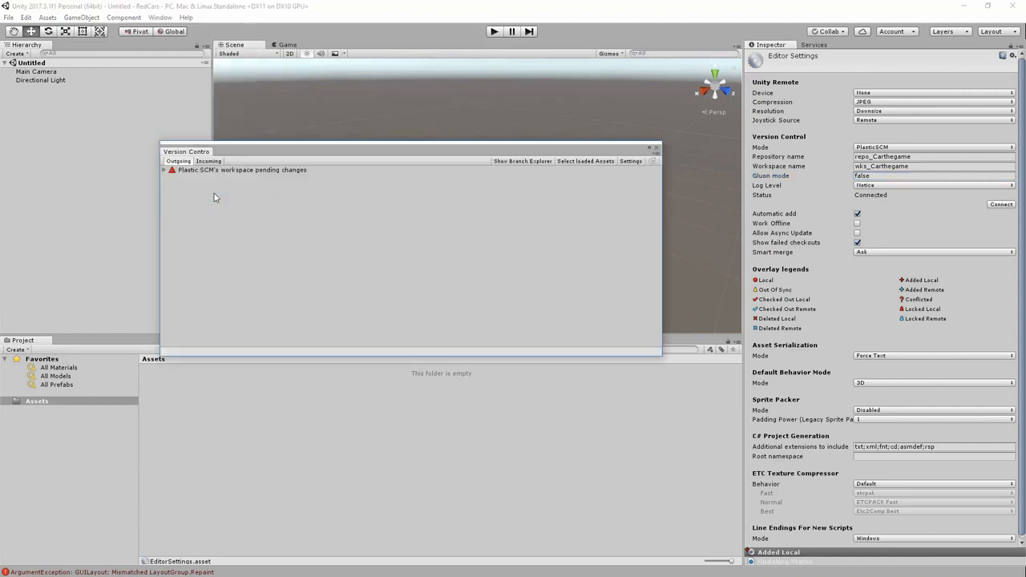
left_click(164, 170)
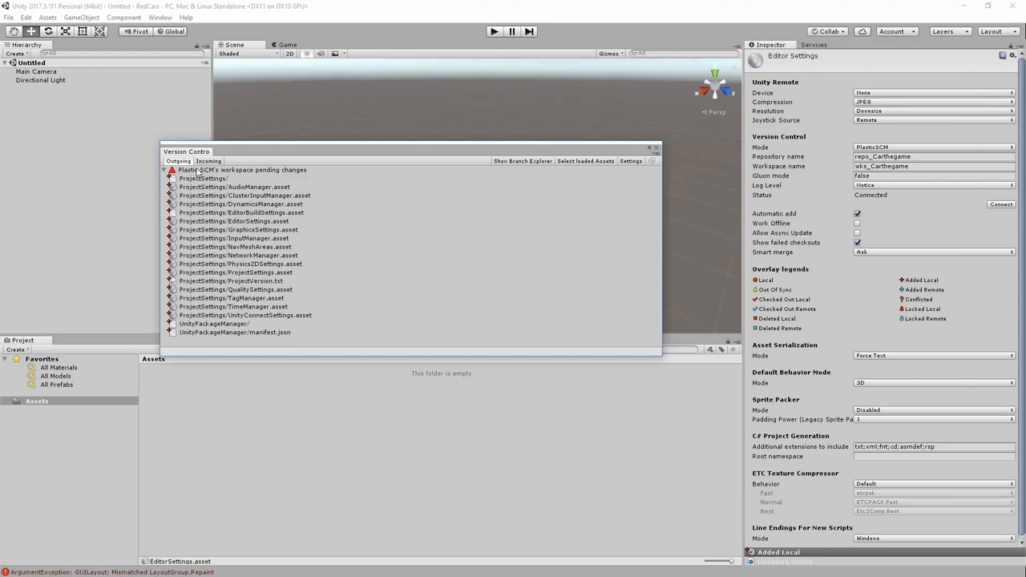
Submit all the workspace's pending changes with the description "Project settings checkin".
left_click(198, 171)
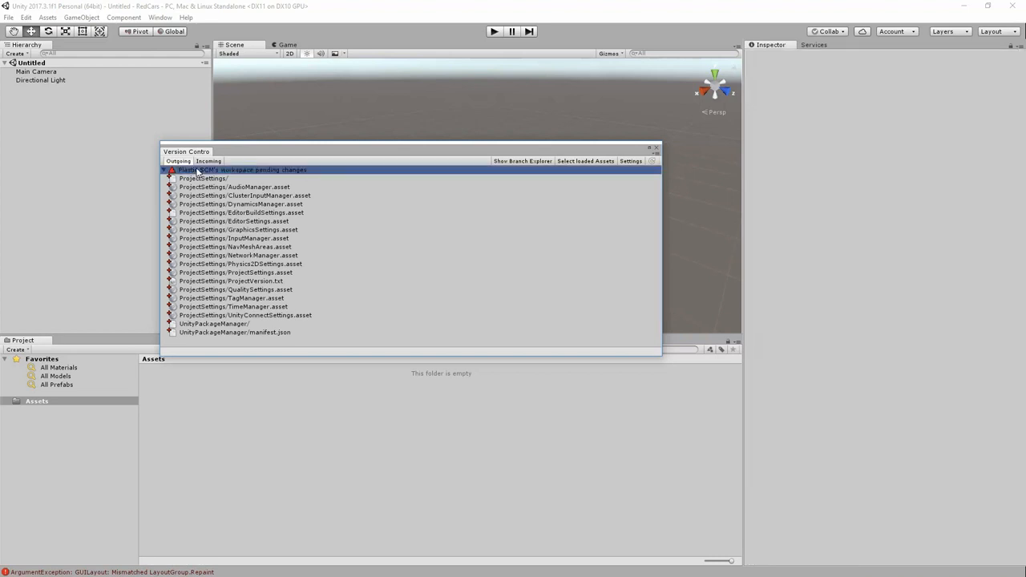
right_click(198, 171)
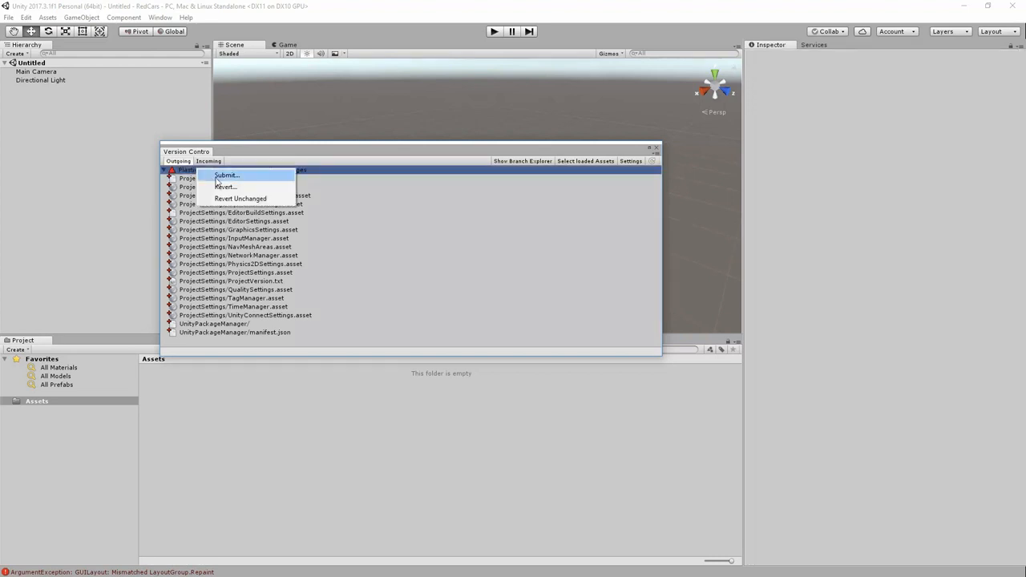
left_click(212, 175)
left_click(359, 179)
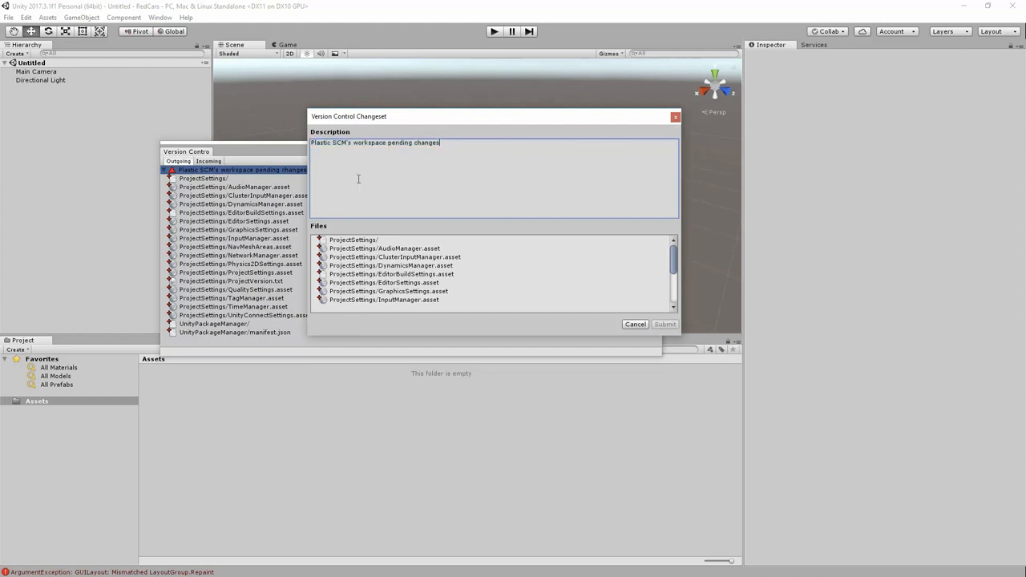
left_click_drag(466, 145, 386, 146)
left_click(454, 144)
key("ctrl+a")
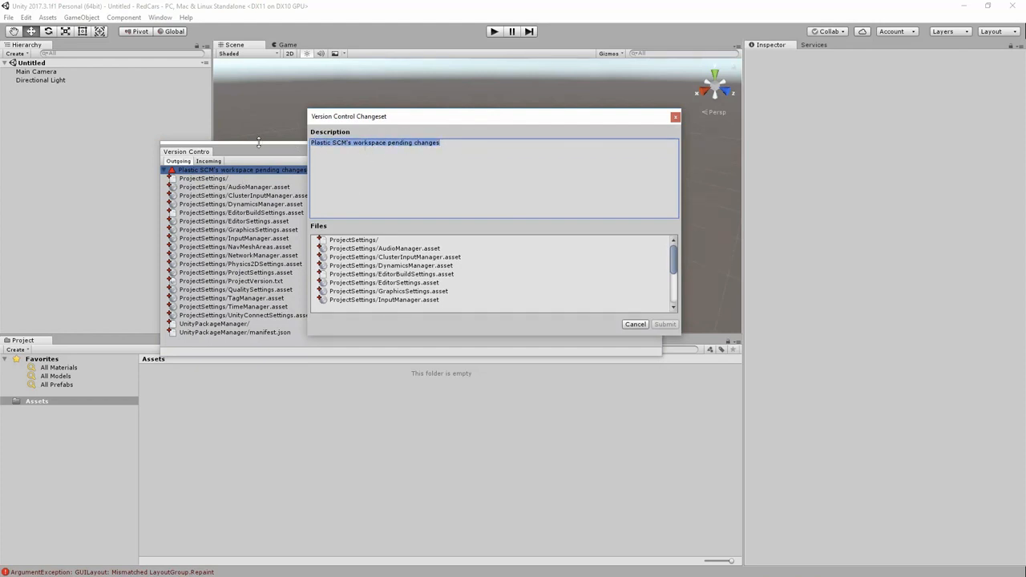
type("Project")
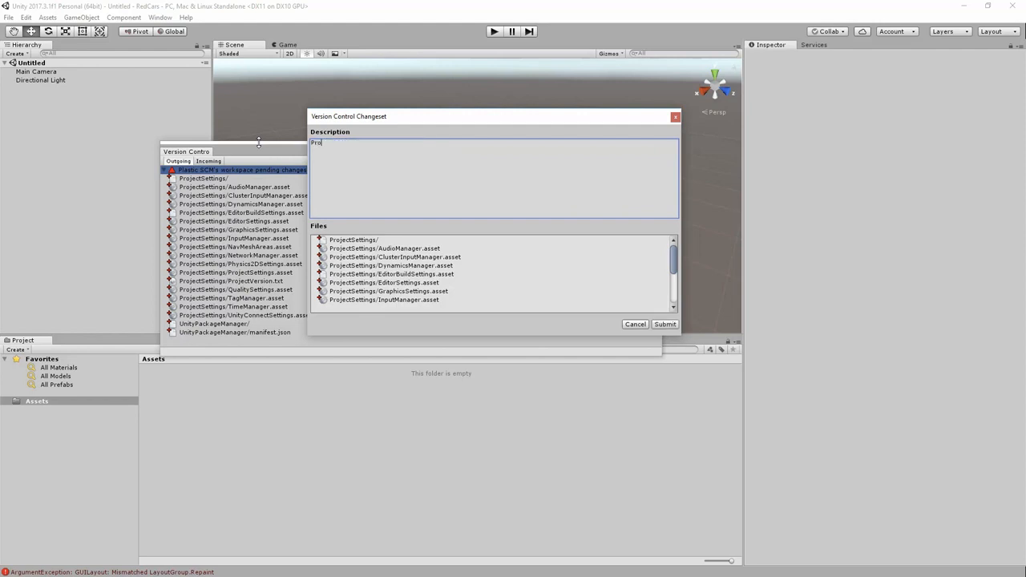
type(" settings checkin")
left_click(664, 323)
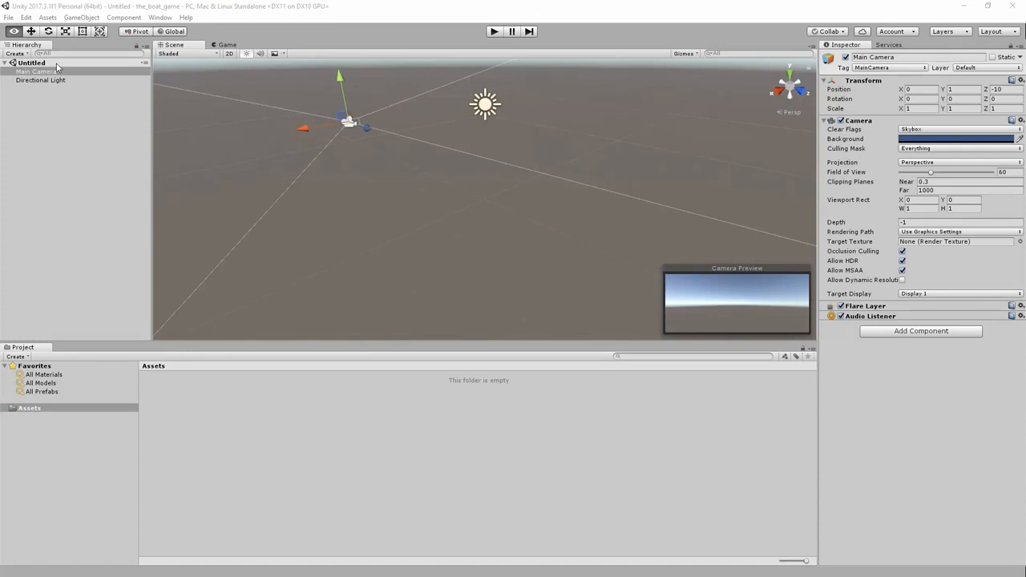
In the editor settings of the the_boat_game project, set the version control mode to PlasticSCM.
left_click(26, 18)
mouse_move(120, 283)
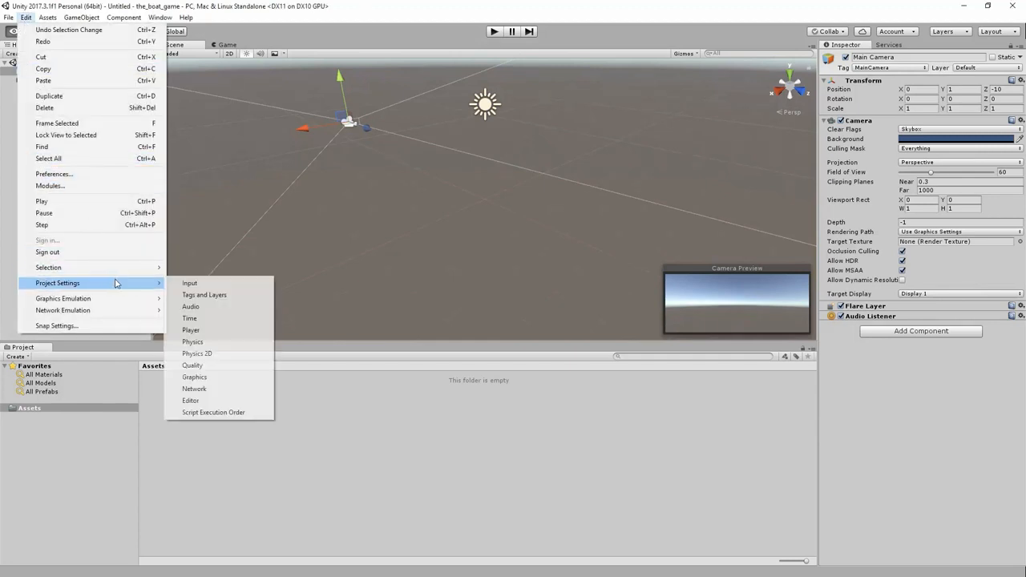
left_click(199, 401)
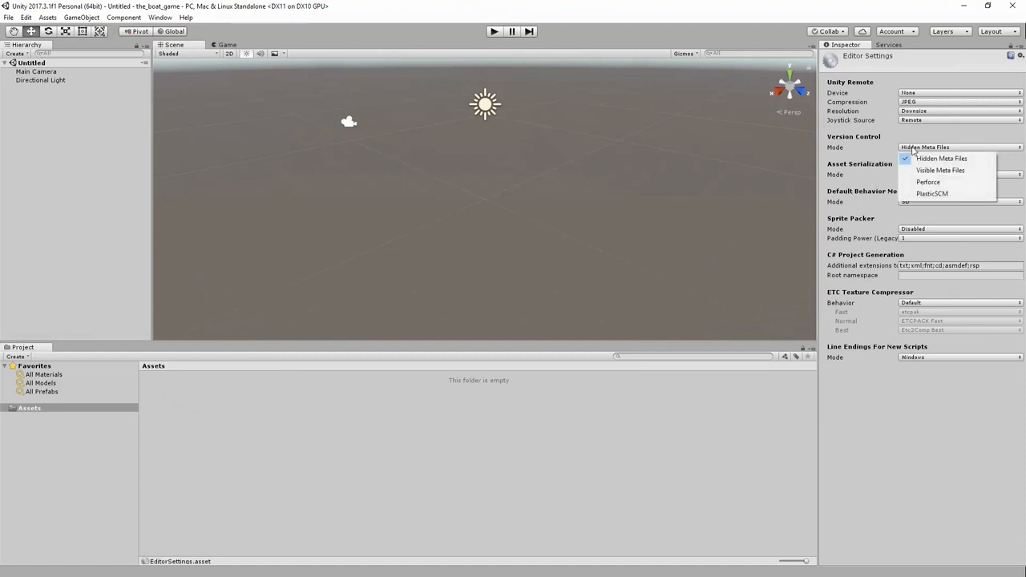
left_click(915, 148)
left_click(921, 195)
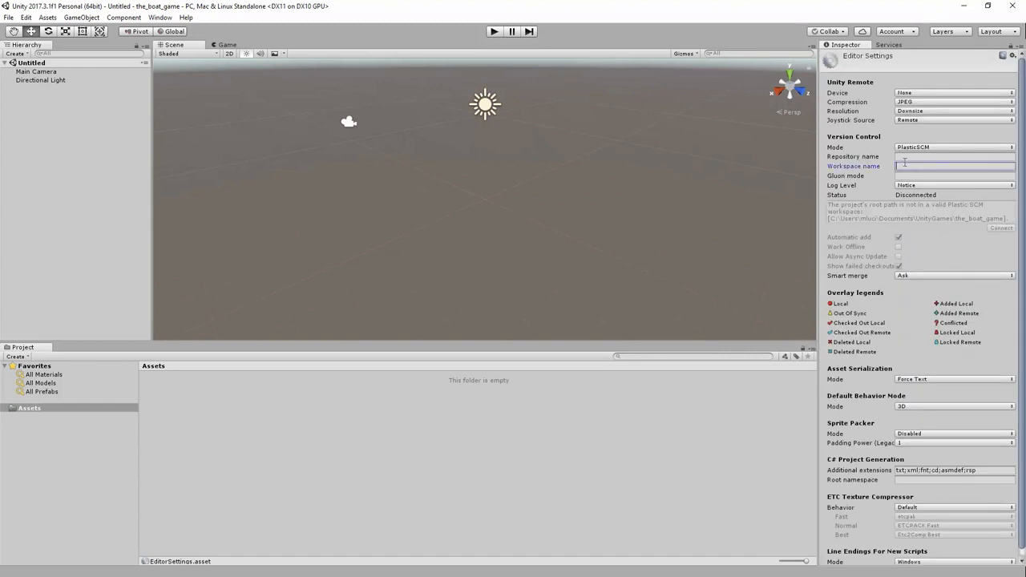
Set the version control repository name to boatgame and the workspace name to boatgame_wks_.
left_click(904, 158)
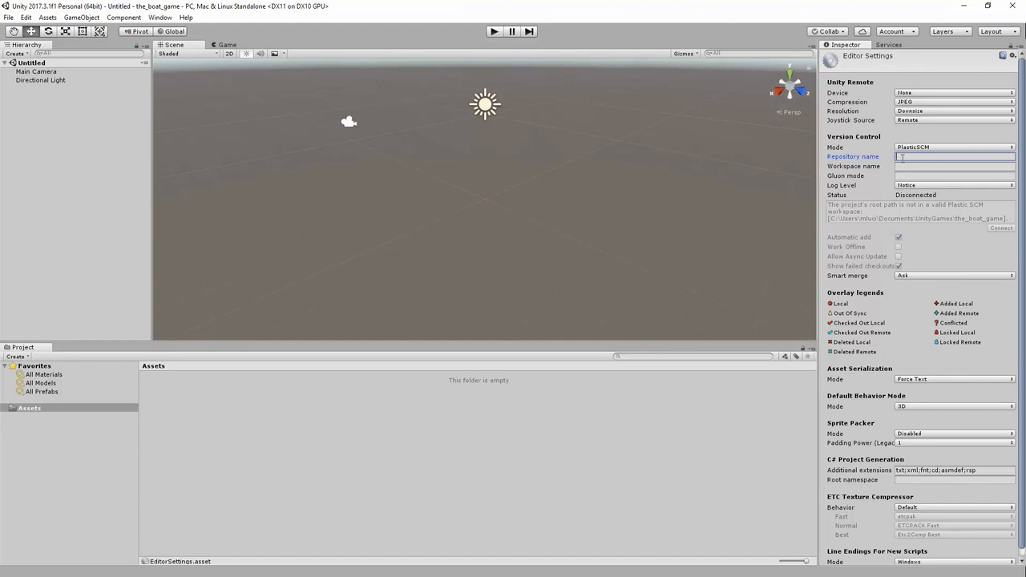
type("boatgame")
left_click(911, 167)
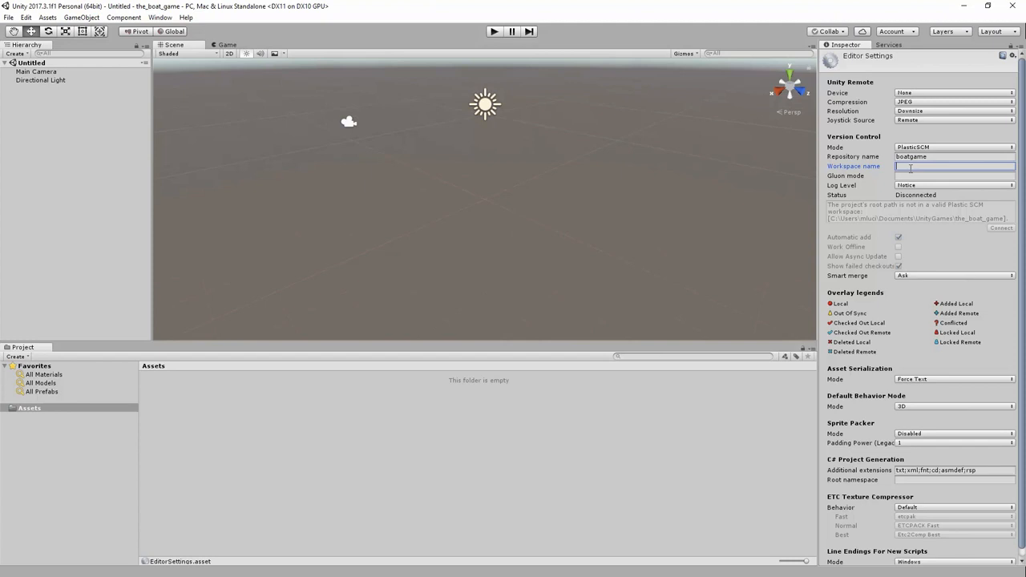
type("boa")
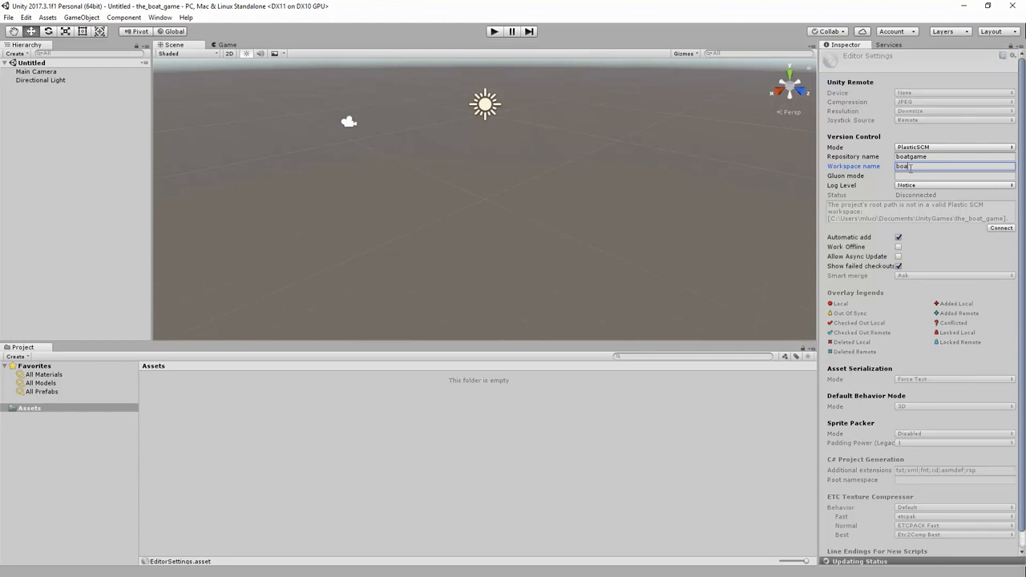
type("tgame_wks_")
Set Gluon mode to false and connect the boat game project to Plastic SCM.
left_click(923, 176)
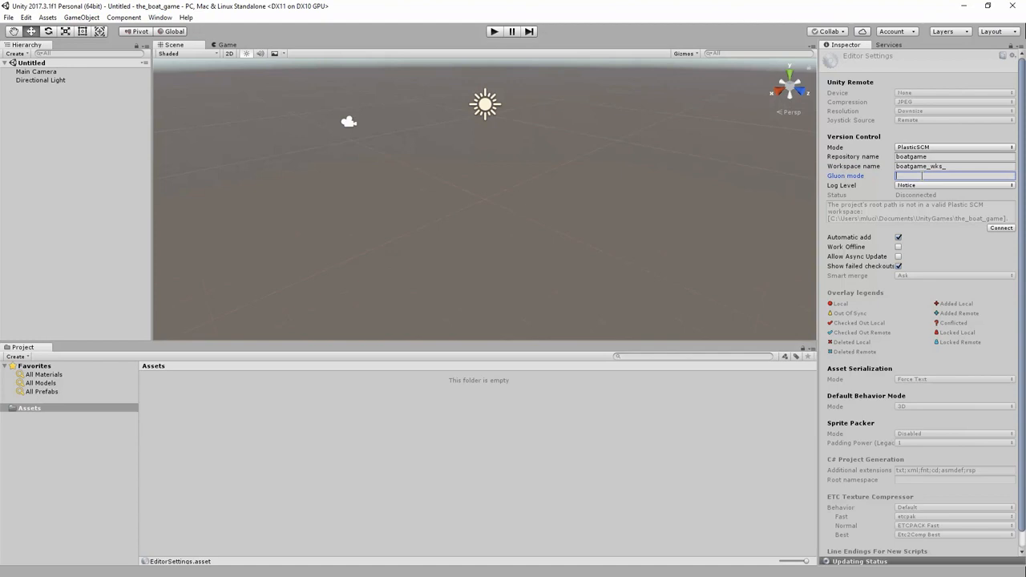
key("BackSpace")
type("false")
left_click(998, 230)
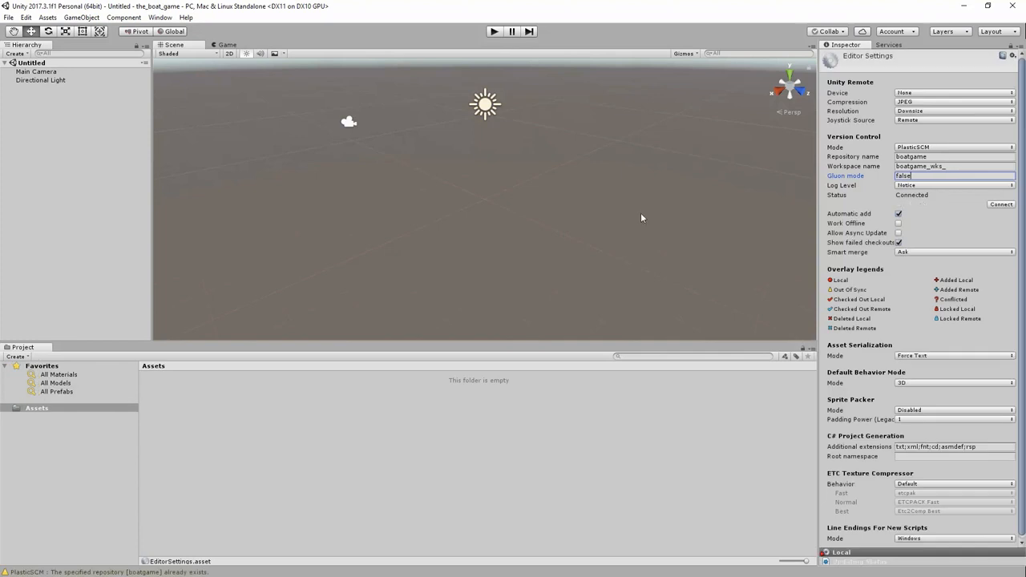
Review the incoming repository changes on branch /main in the Version Control window and apply all of them.
left_click(159, 17)
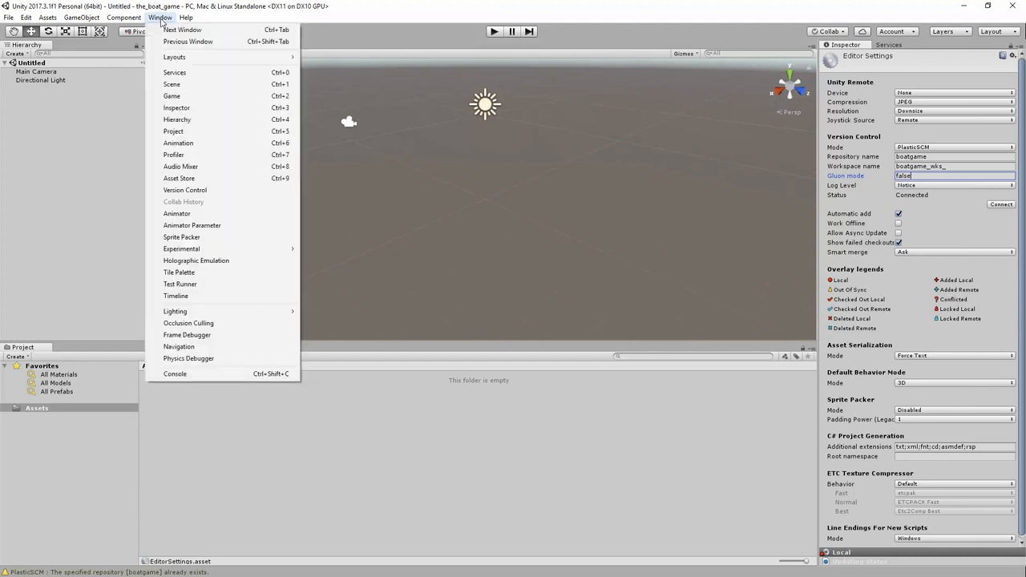
left_click(195, 190)
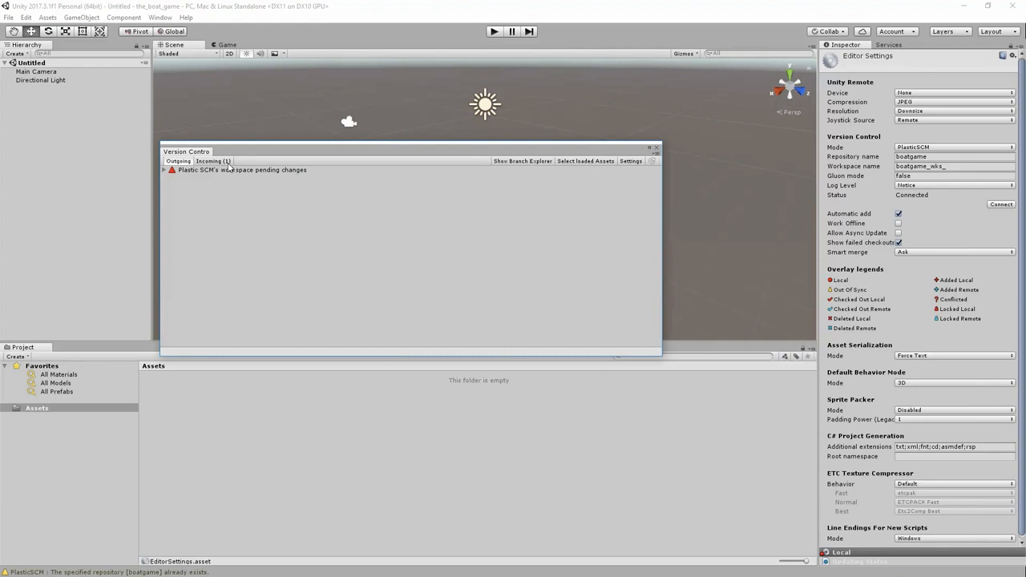
left_click(217, 162)
left_click(165, 170)
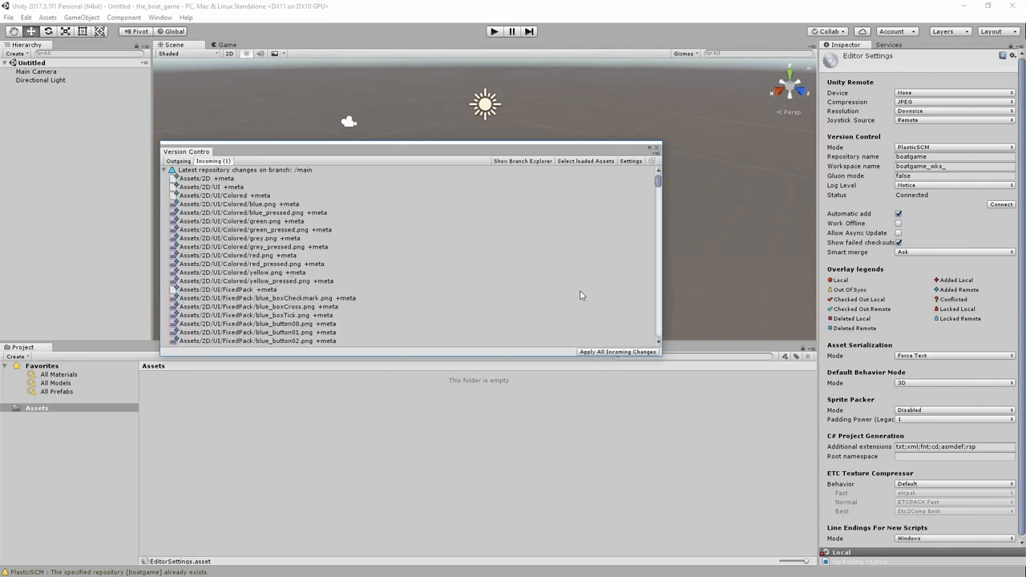
left_click_drag(659, 184, 659, 233)
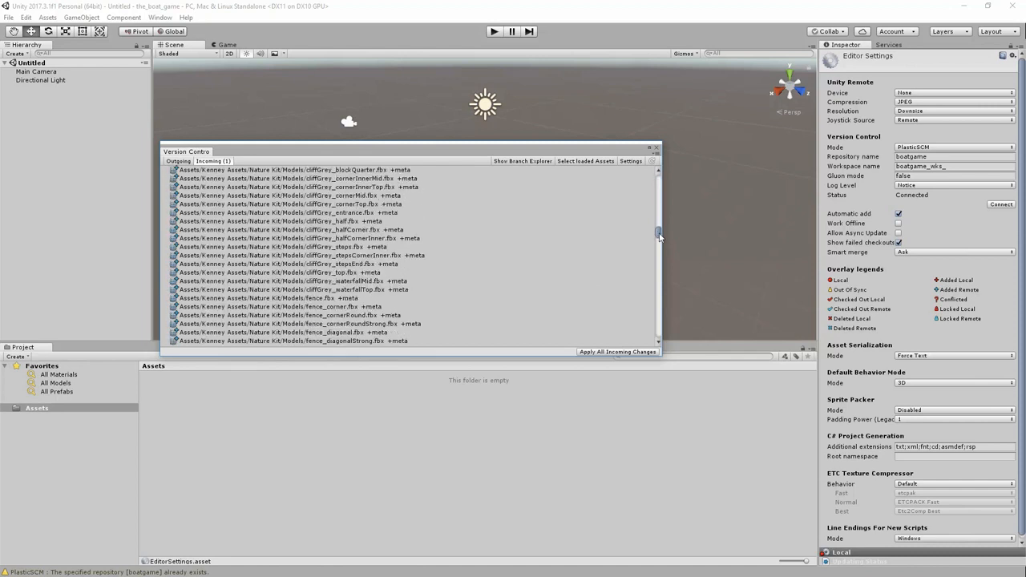
left_click(616, 353)
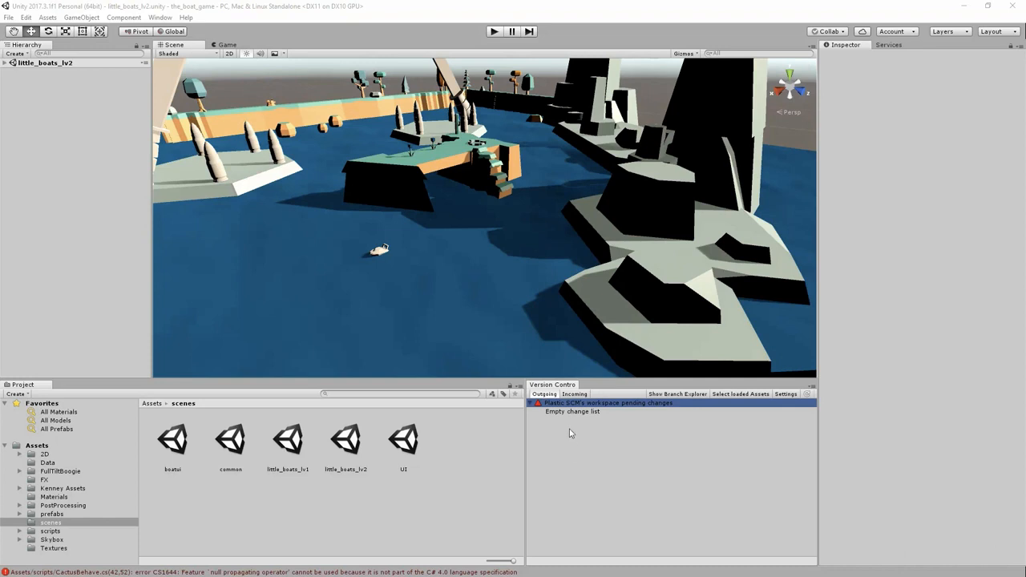
left_click(550, 414)
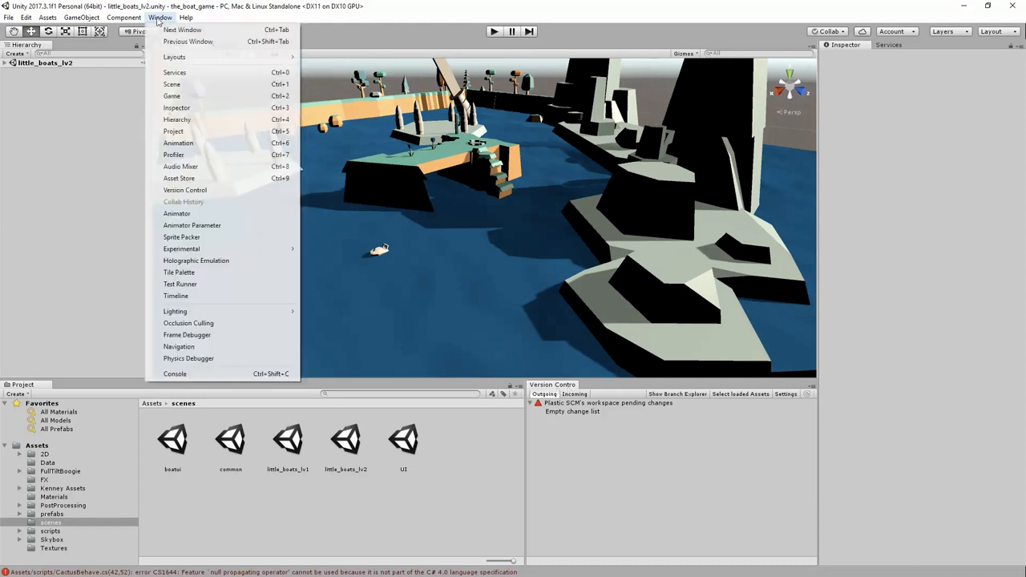
left_click(227, 191)
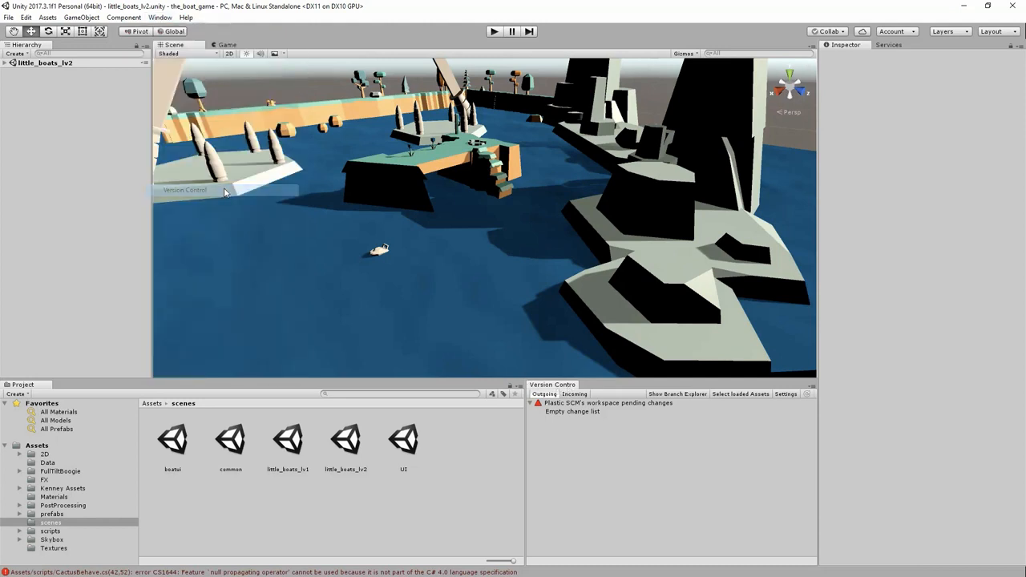
Move the boat watercraftPack_018 along its Z axis to about Z 103.59 and save the little_boats_lv2 scene.
left_click(379, 253)
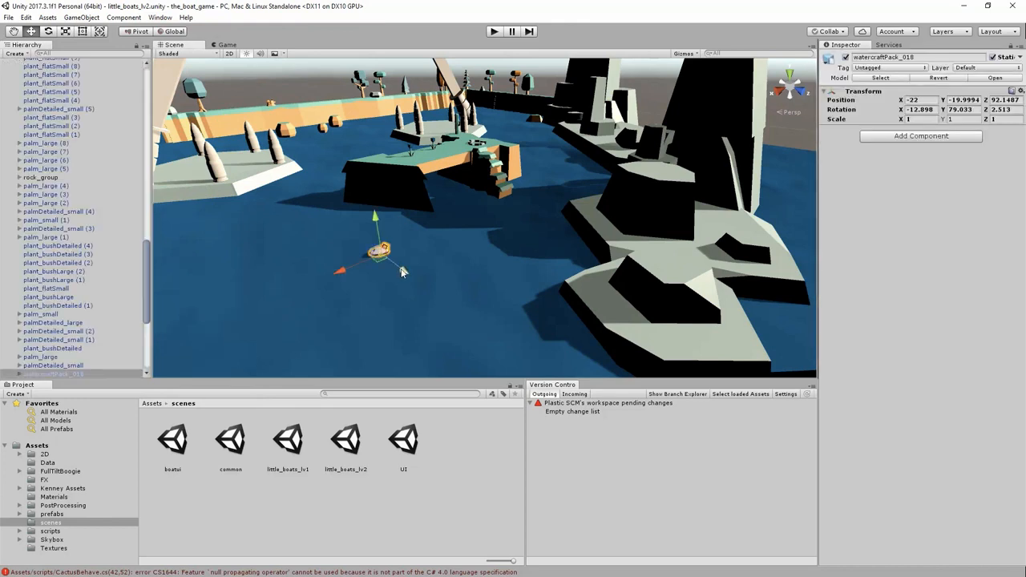
left_click_drag(403, 271, 440, 295)
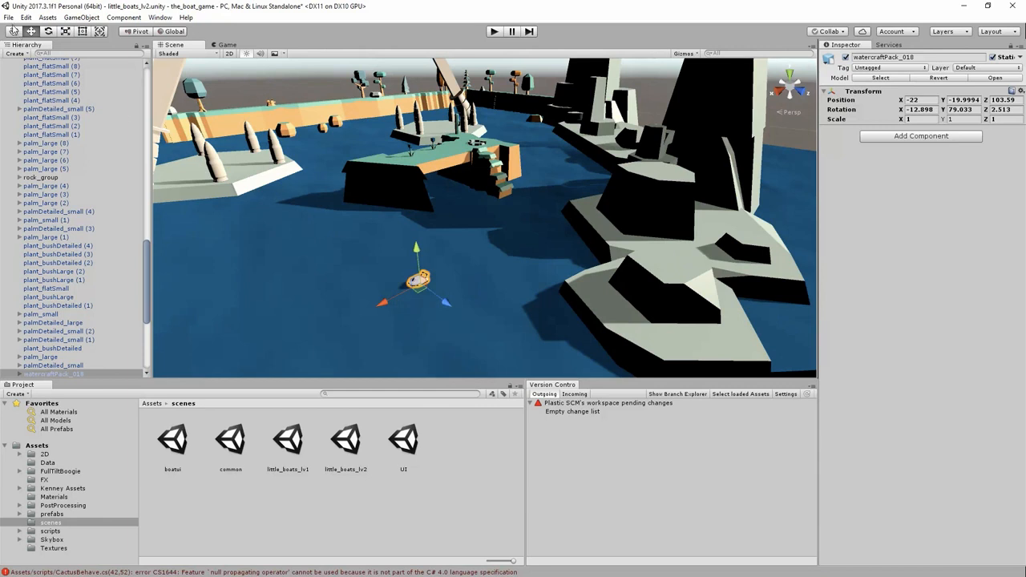
left_click(9, 18)
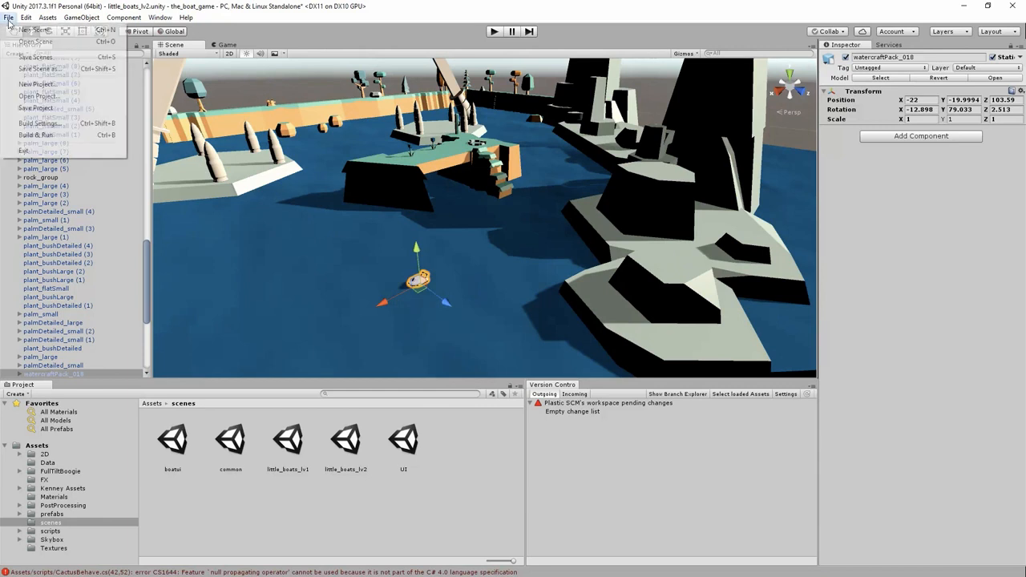
left_click(35, 57)
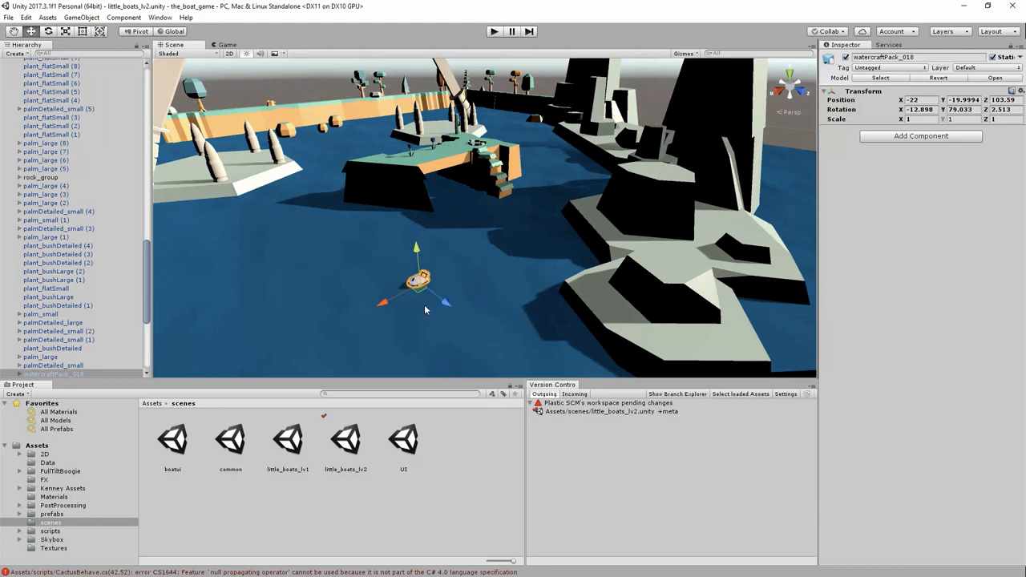
Submit the pending change to the little_boats_lv2 scene with the description "mOVING AN OBJECT".
left_click(577, 414)
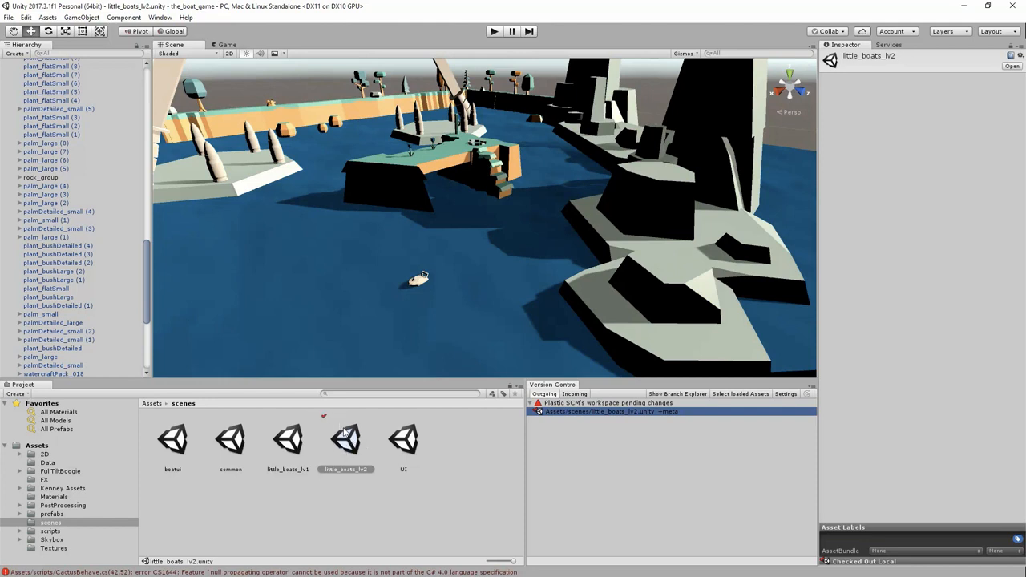
left_click(560, 404)
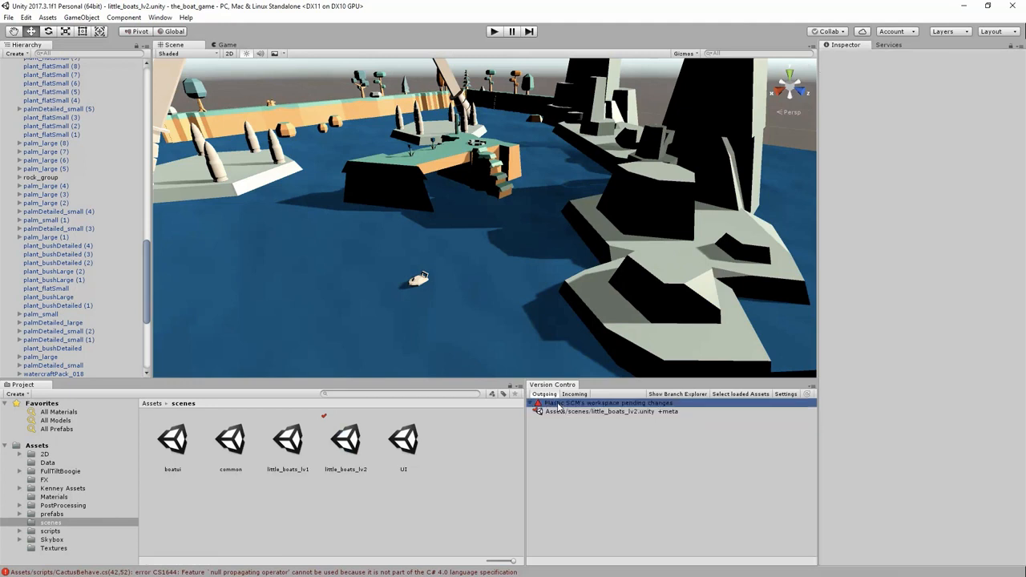
right_click(559, 406)
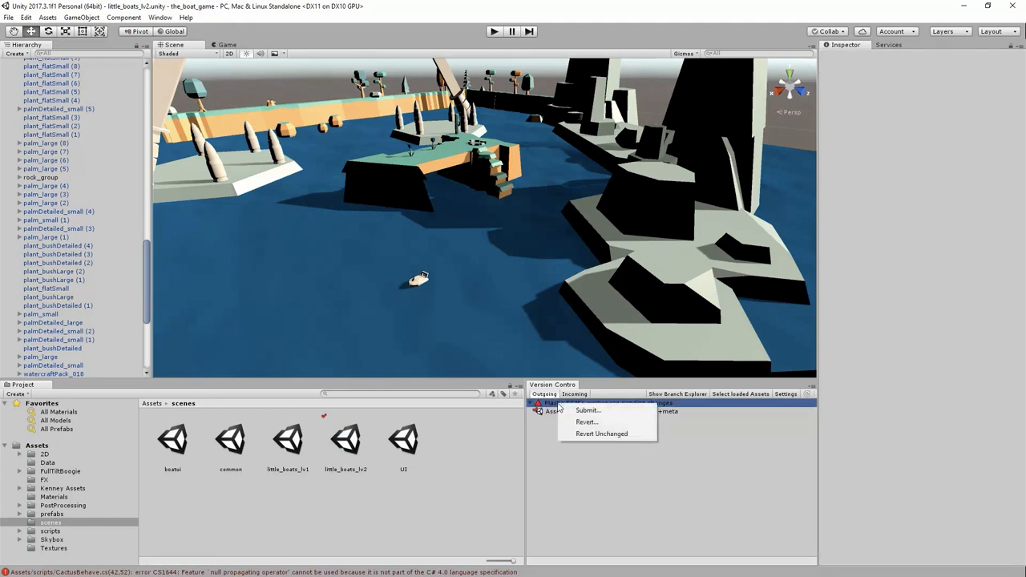
left_click(598, 415)
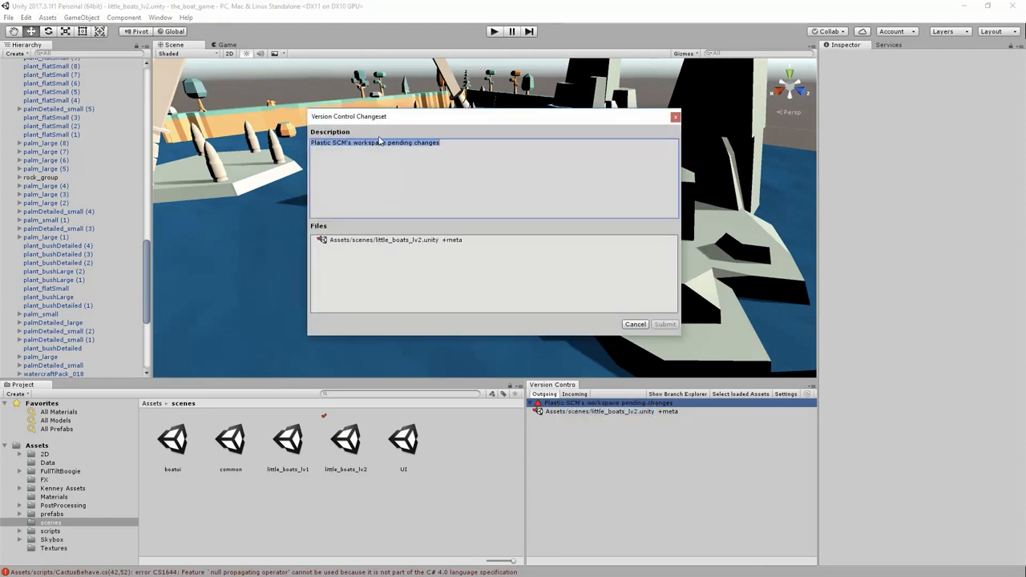
key("BackSpace")
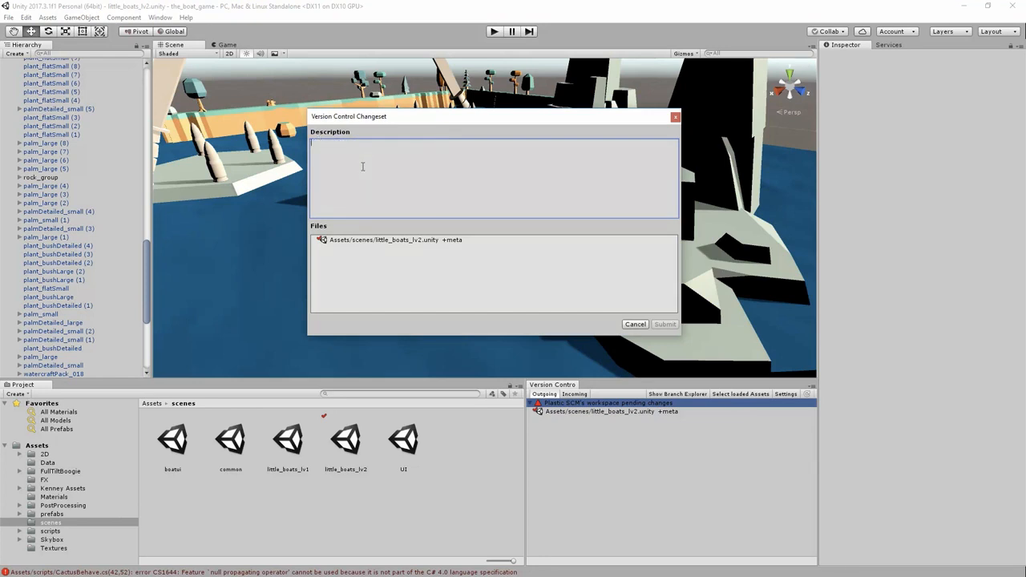
type("mOVING AN OBJECT")
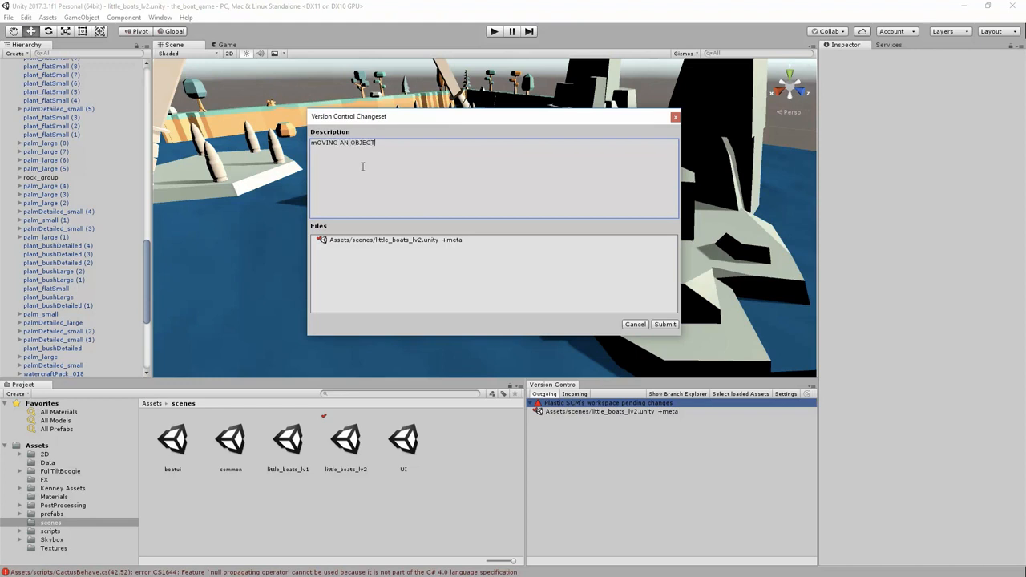
left_click(663, 327)
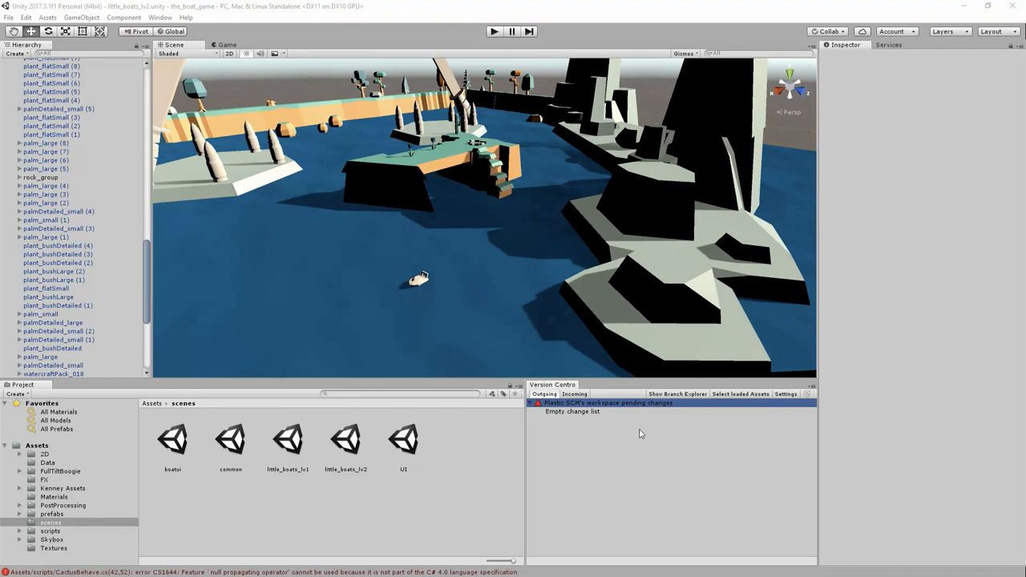
Open the Branch Explorer and examine the properties and comment of the newest changeset on the main branch.
left_click(678, 394)
left_click(678, 394)
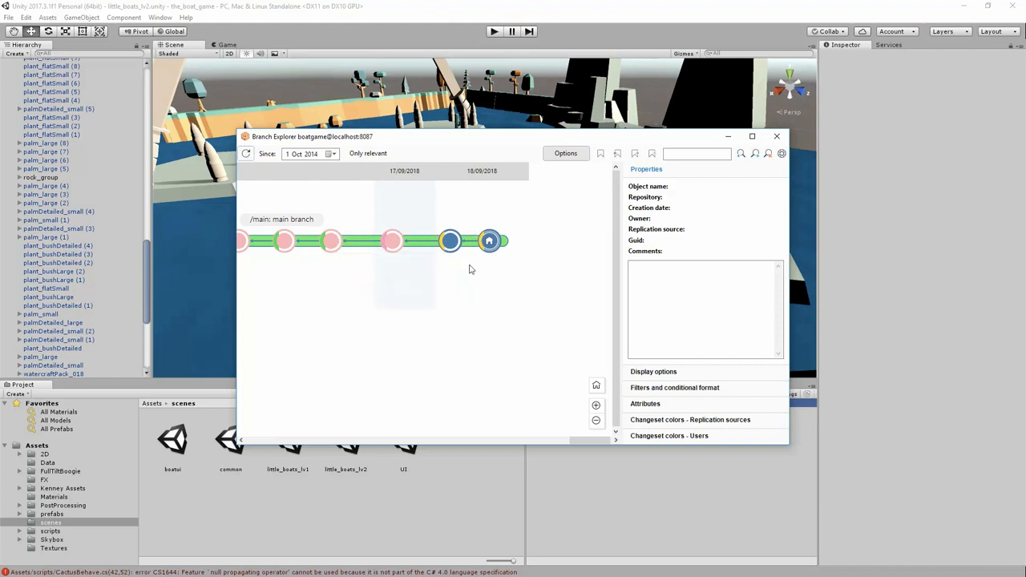
left_click(489, 242)
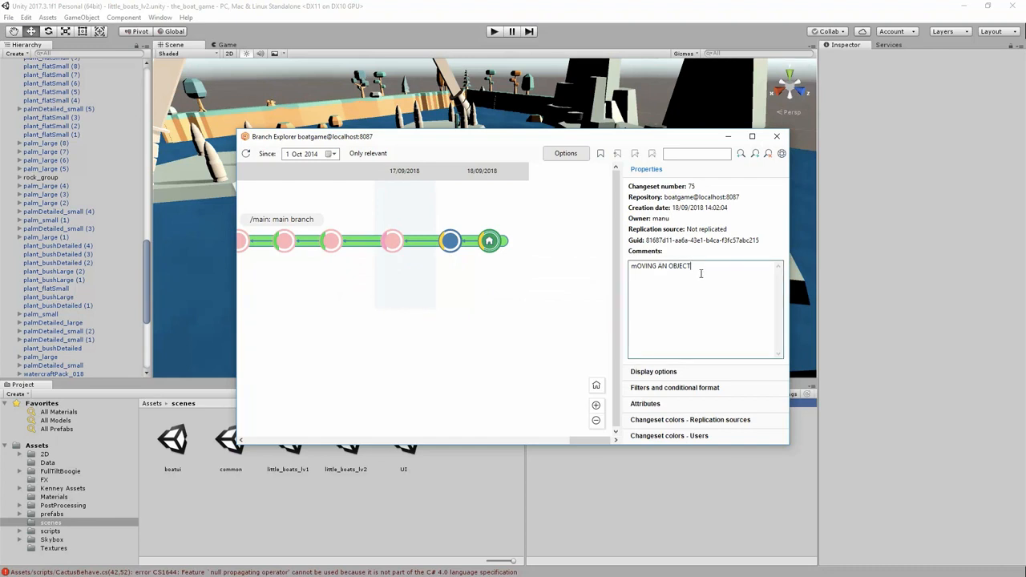
left_click_drag(700, 274, 630, 258)
mouse_move(489, 243)
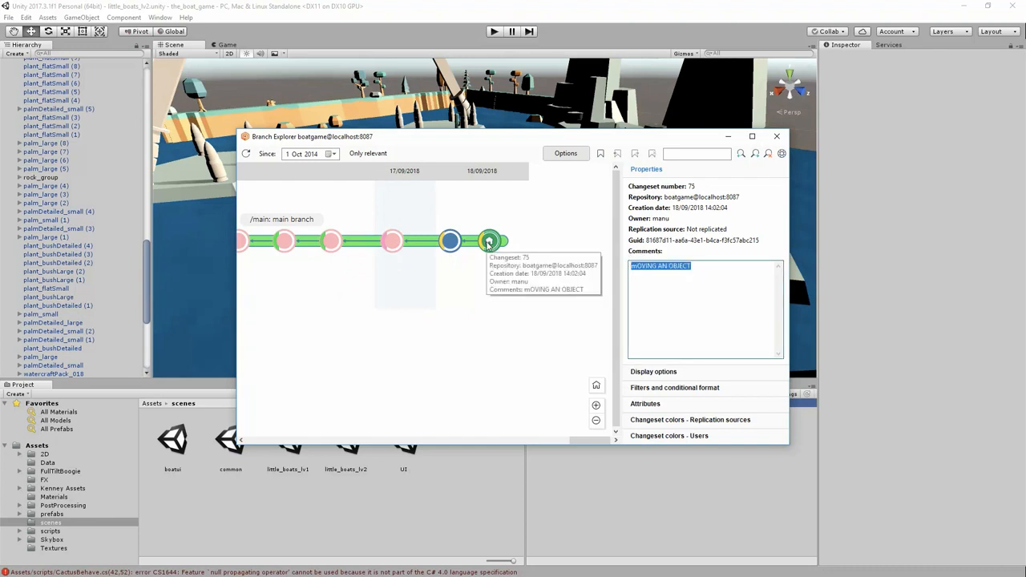
Compare the newest changeset's little_boats_lv2.unity with its previous revision, then close the comparison and the Branch Explorer.
double_click(489, 242)
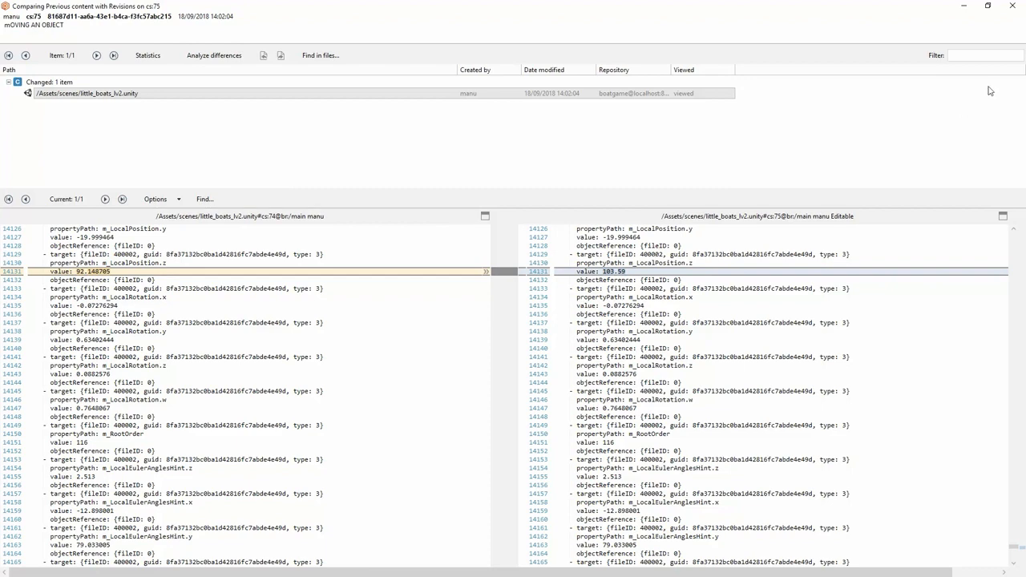
left_click(1012, 8)
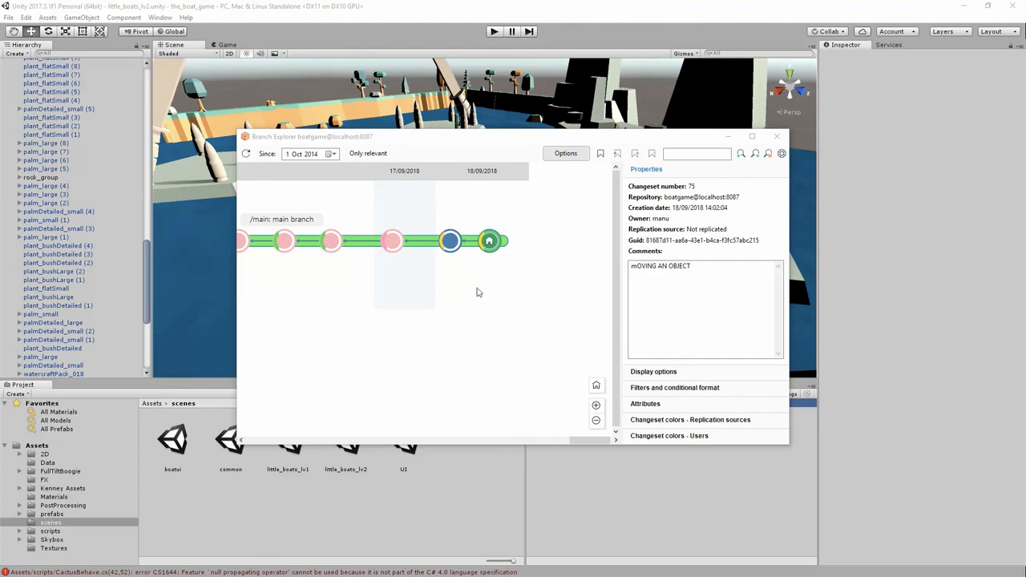
right_click(488, 242)
left_click(489, 244)
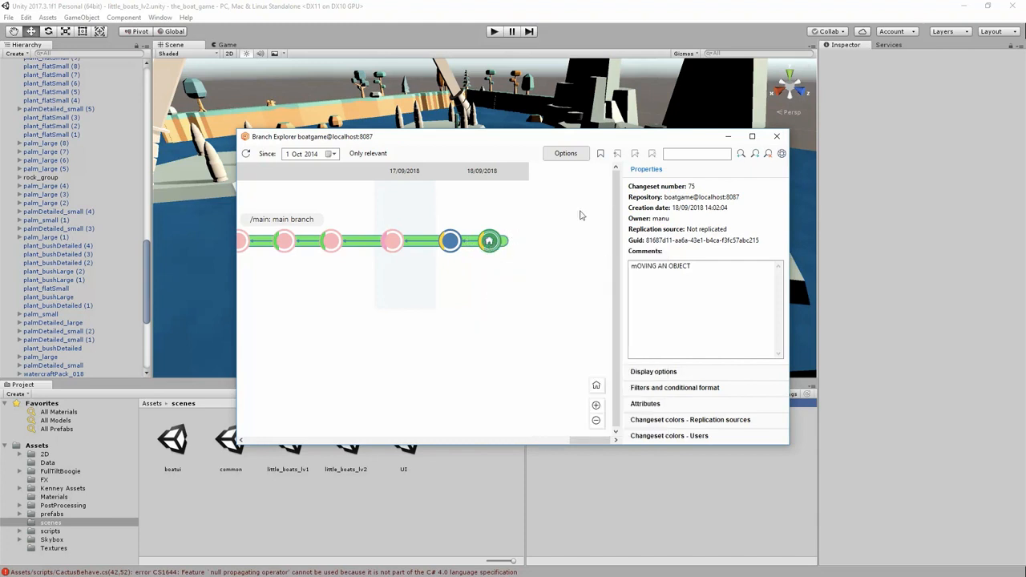
left_click(776, 137)
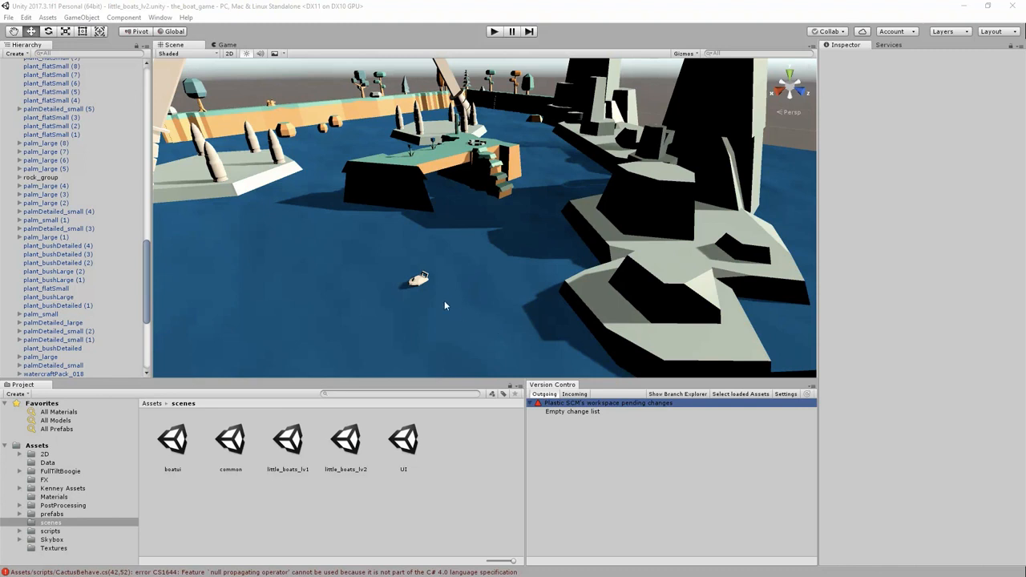
Move the boat watercraftPack_018 along its Z axis to about Z 87.36 and save the little_boats_lv2 scene.
left_click(418, 280)
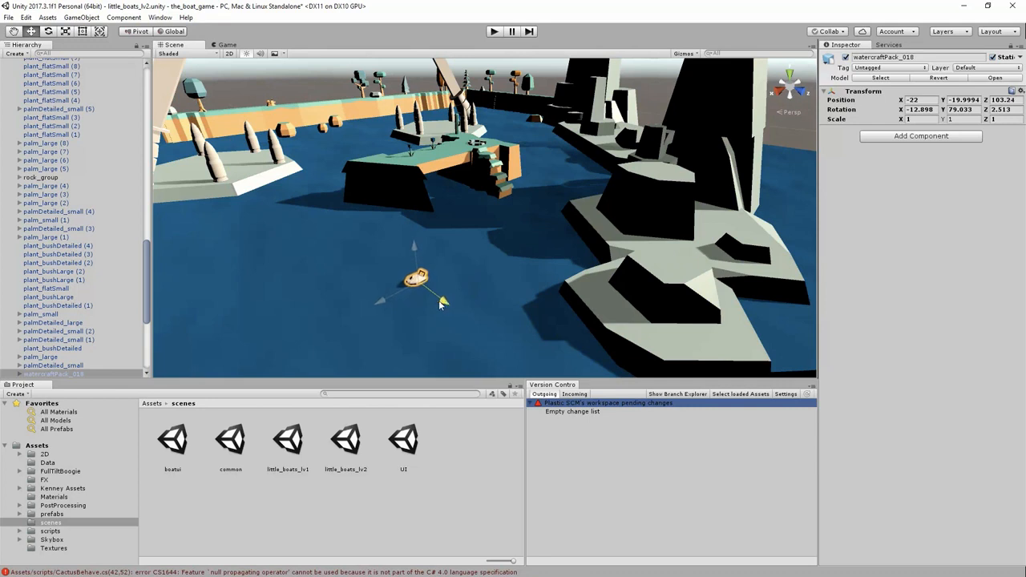
left_click_drag(446, 305, 373, 274)
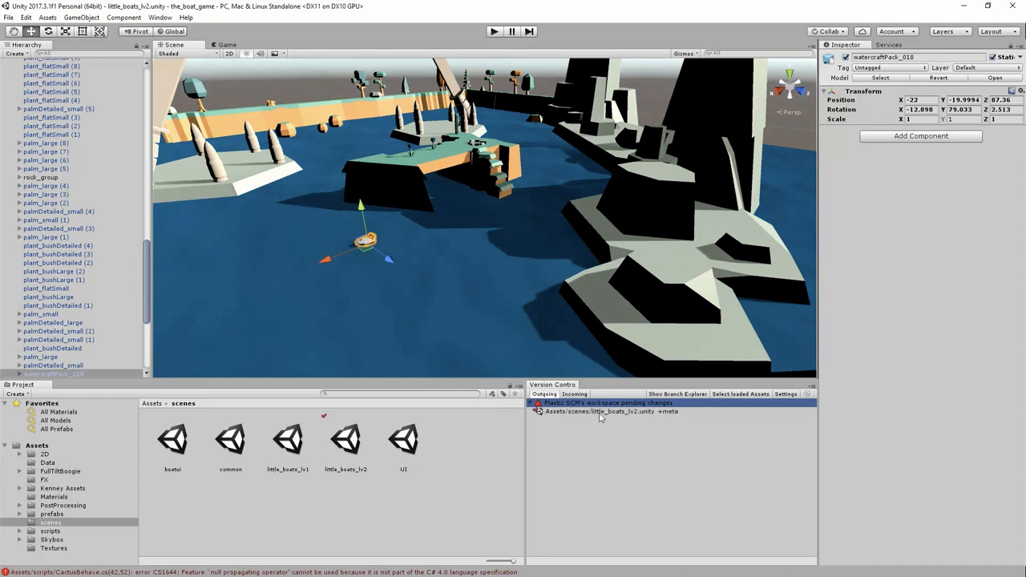
Revert the pending change to the little_boats_lv2 scene and run Revert Unchanged on the workspace's pending changes.
left_click(588, 412)
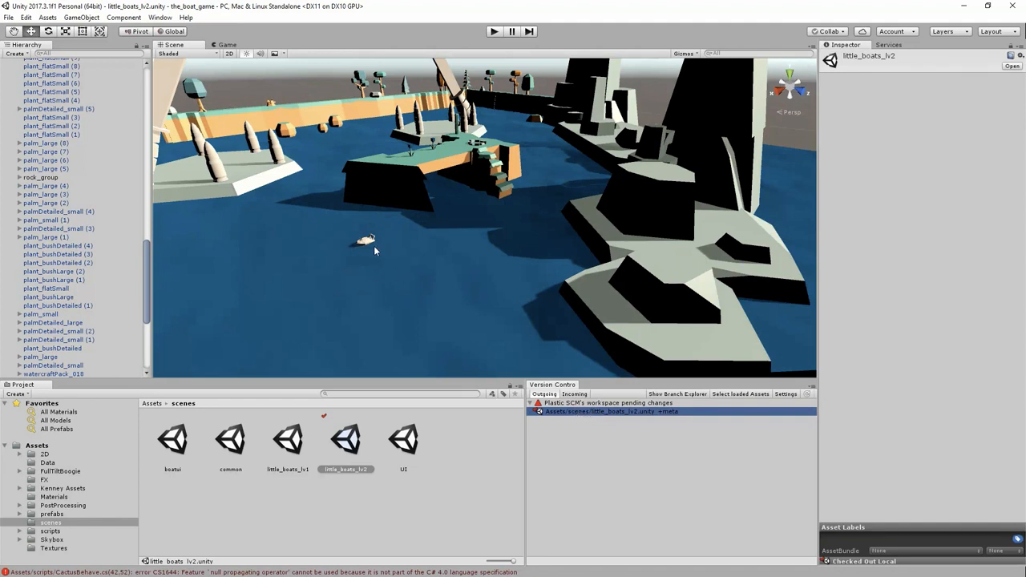
right_click(572, 415)
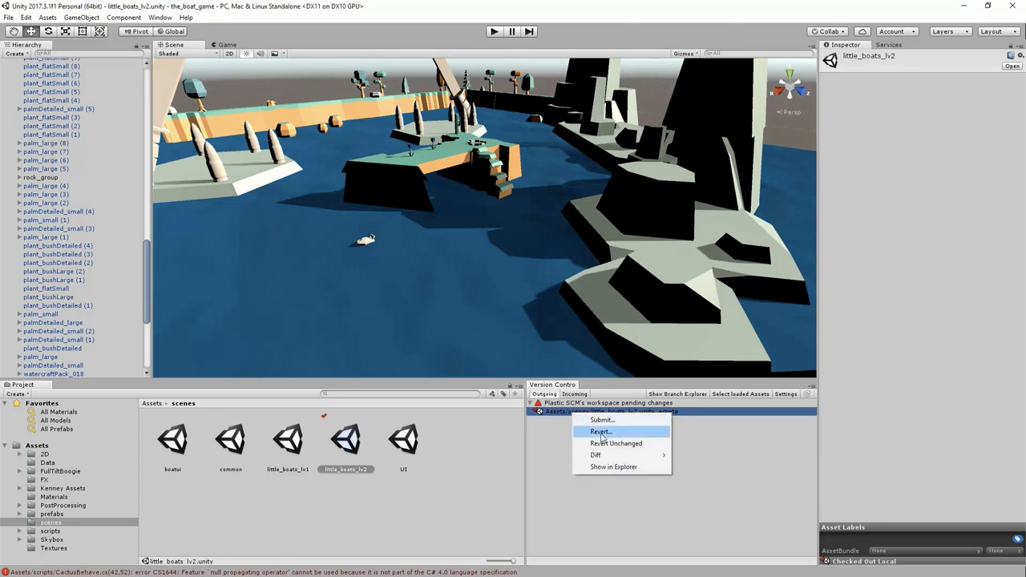
left_click(609, 432)
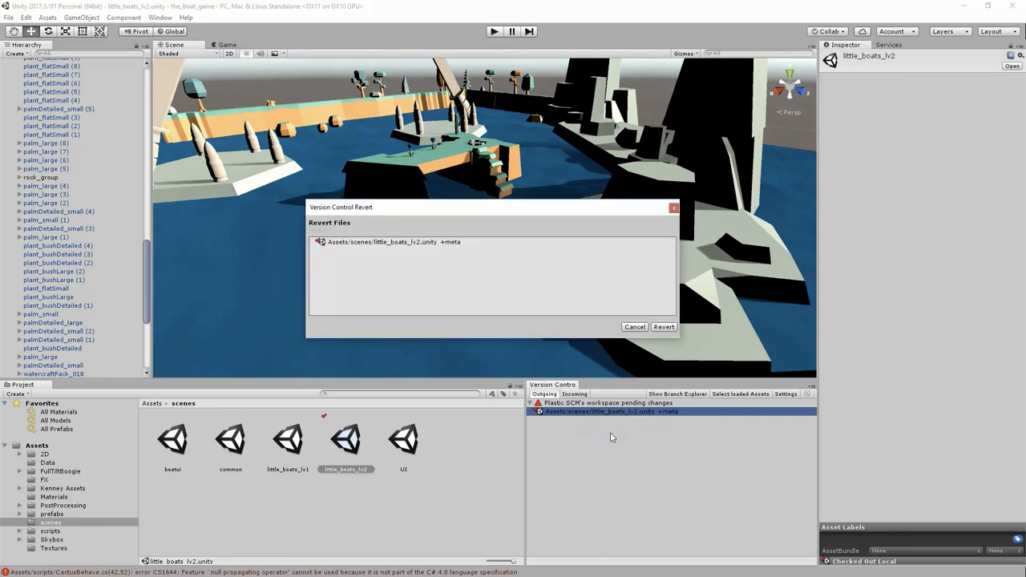
left_click(662, 328)
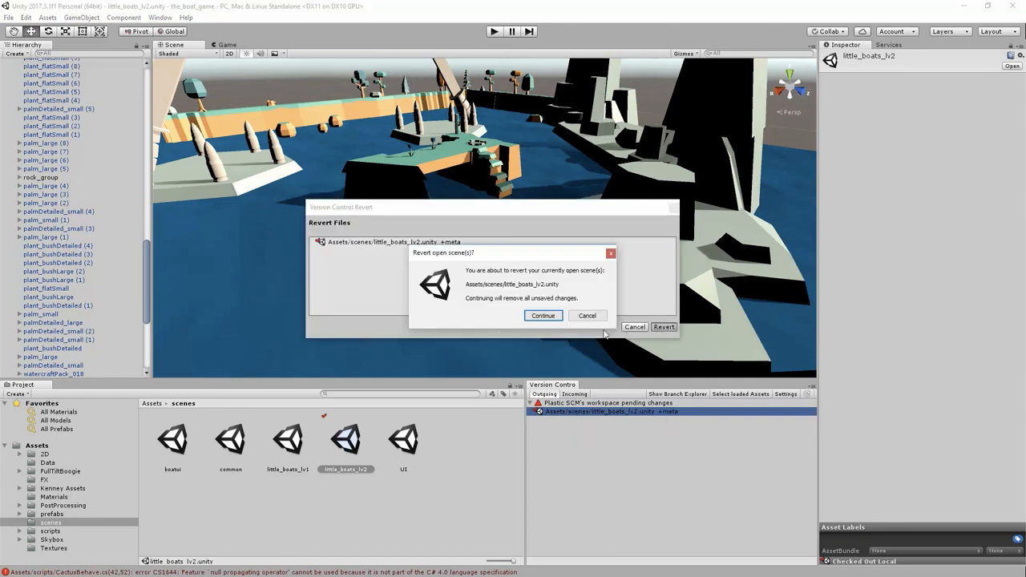
left_click(543, 316)
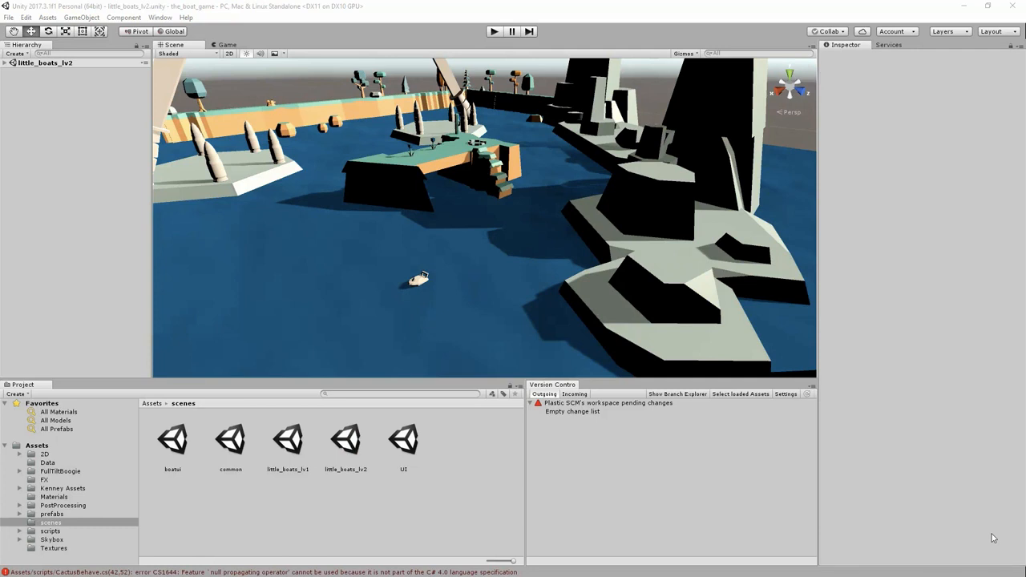
right_click(560, 405)
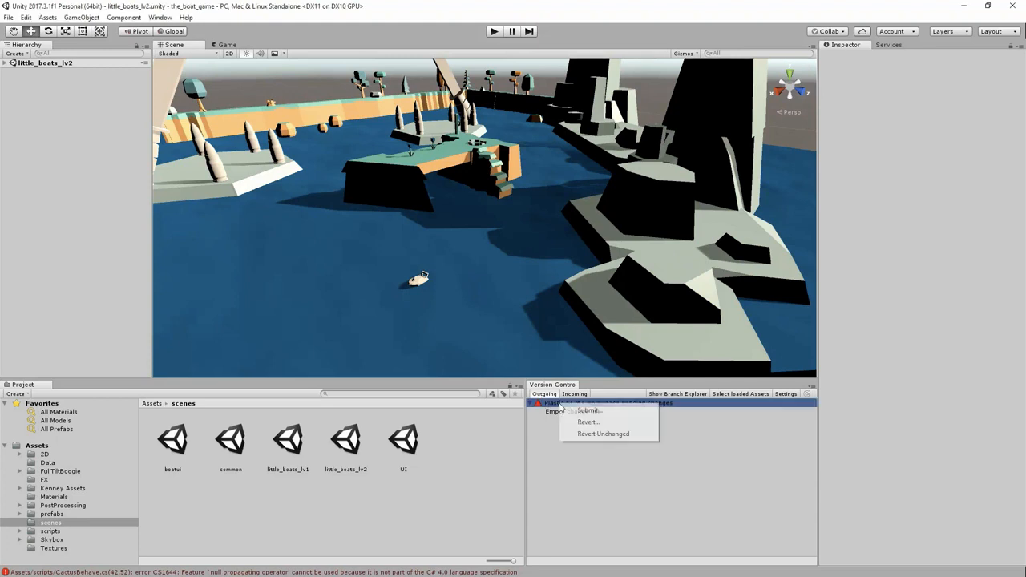
left_click(635, 435)
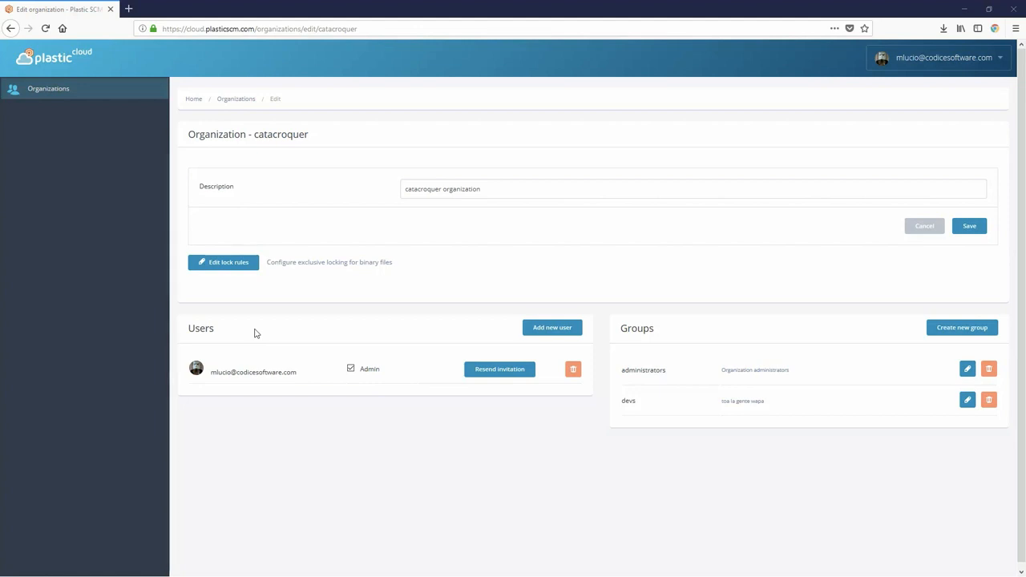
Open the lock rules of the catacroquer organization on Plastic Cloud and add a rules entry for the 2DUnityProject repository.
left_click(229, 263)
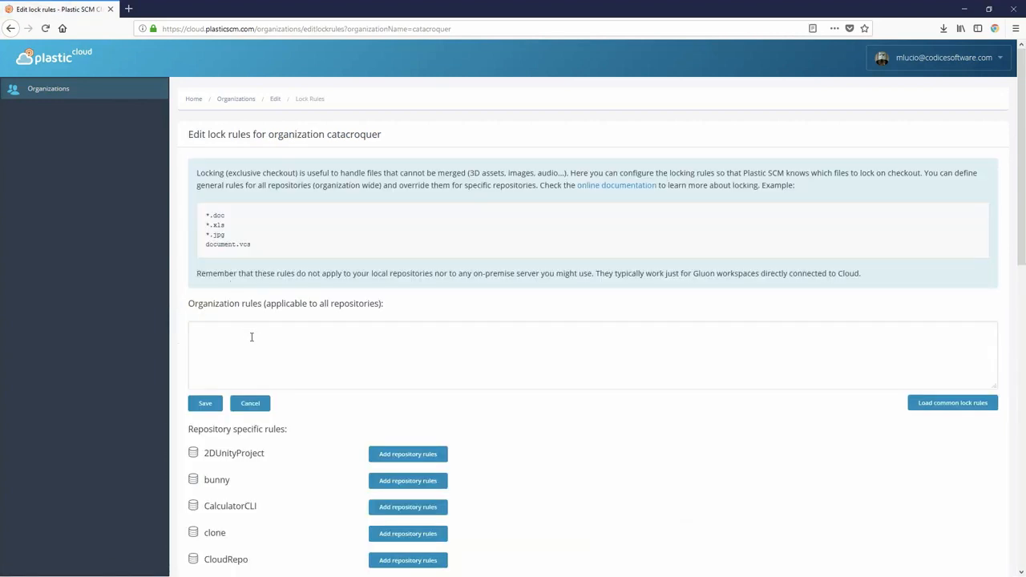
scroll(277, 358, "down", 1)
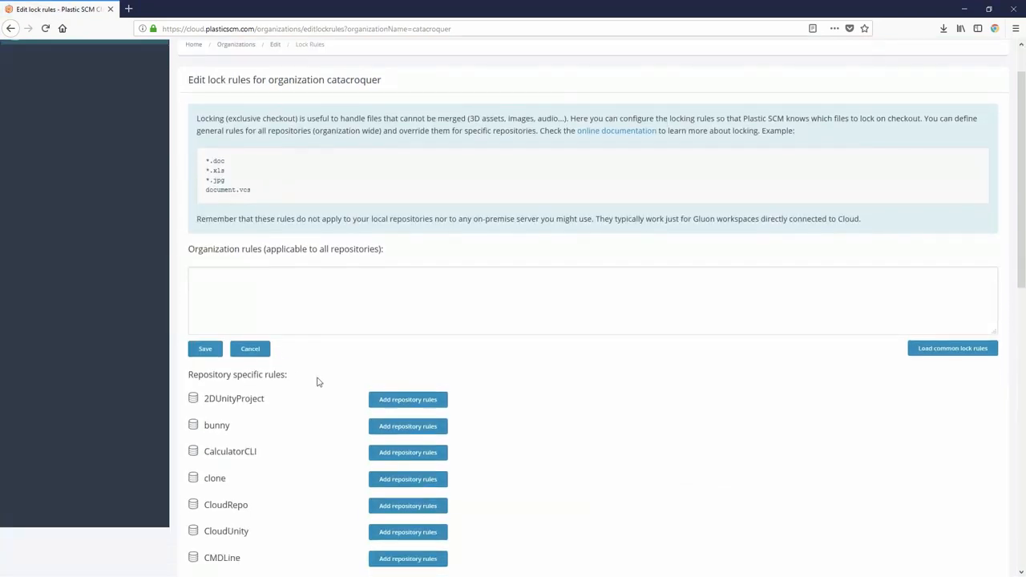
left_click(389, 405)
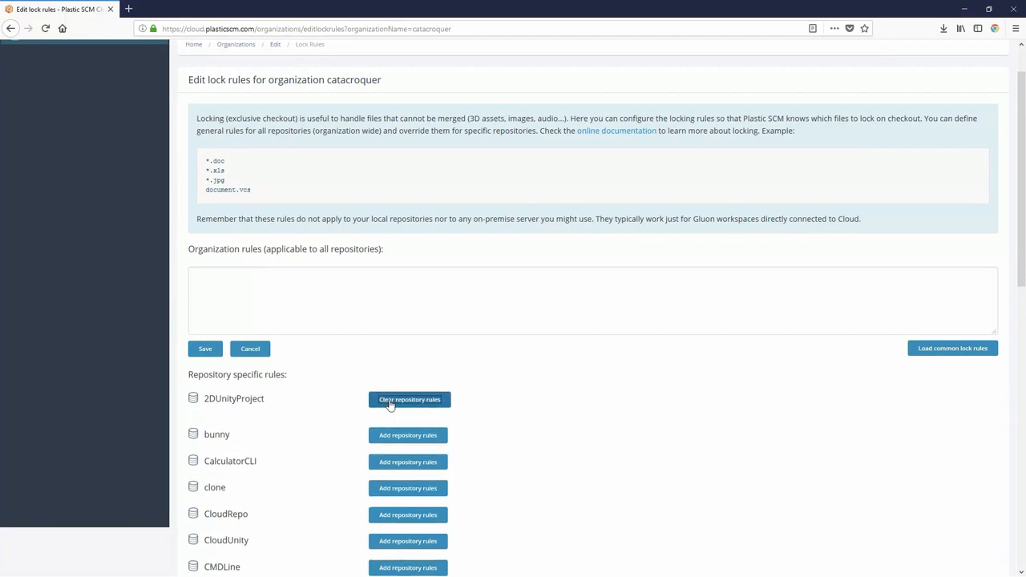
left_click(348, 427)
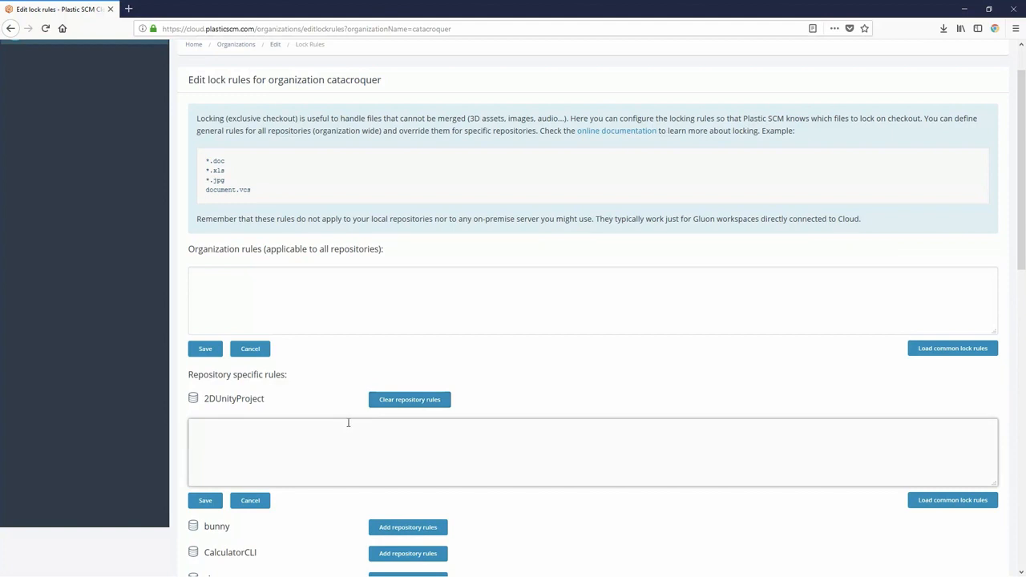
Enter *.png and *.scene on separate lines as lock rules for the 2DUnityProject repository.
type("*.png")
key("Return")
type("*.scene")
Load the common lock rules into the 2DUnityProject repository's rules.
left_click(954, 500)
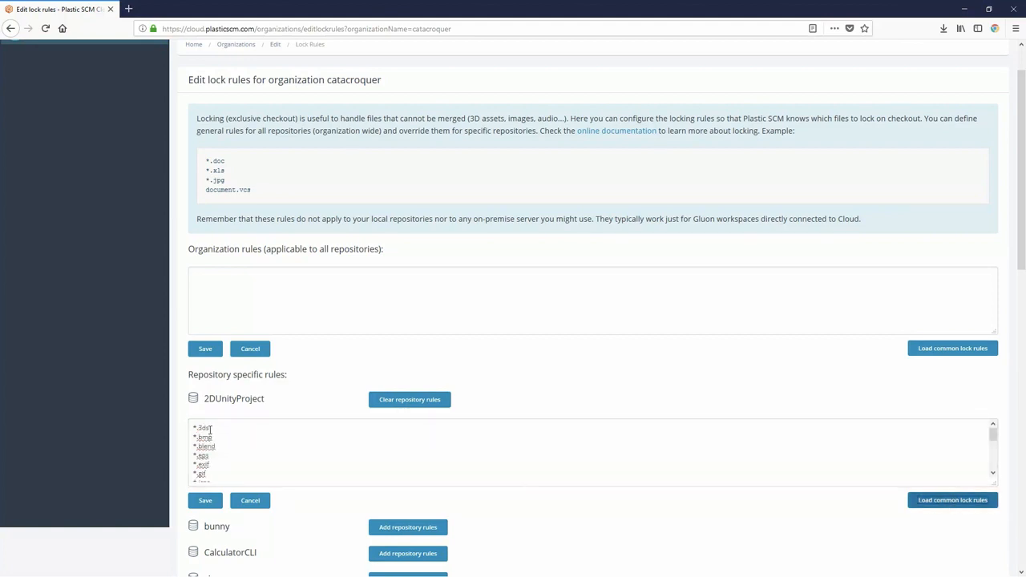
left_click_drag(193, 436, 217, 451)
left_click(218, 451)
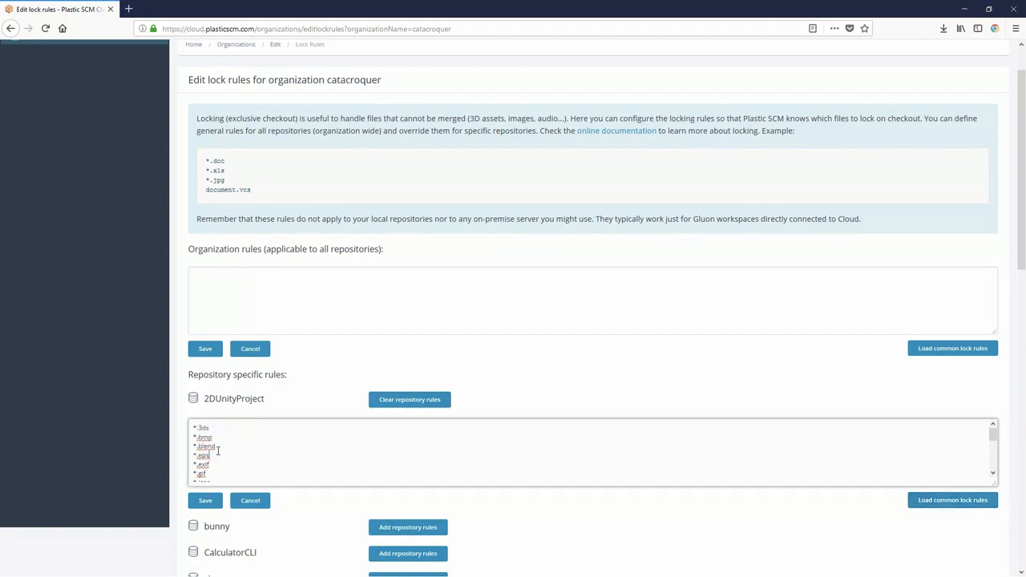
Load the common lock rules for the whole organization and save both the organization rules and the 2DUnityProject rules.
left_click(185, 254)
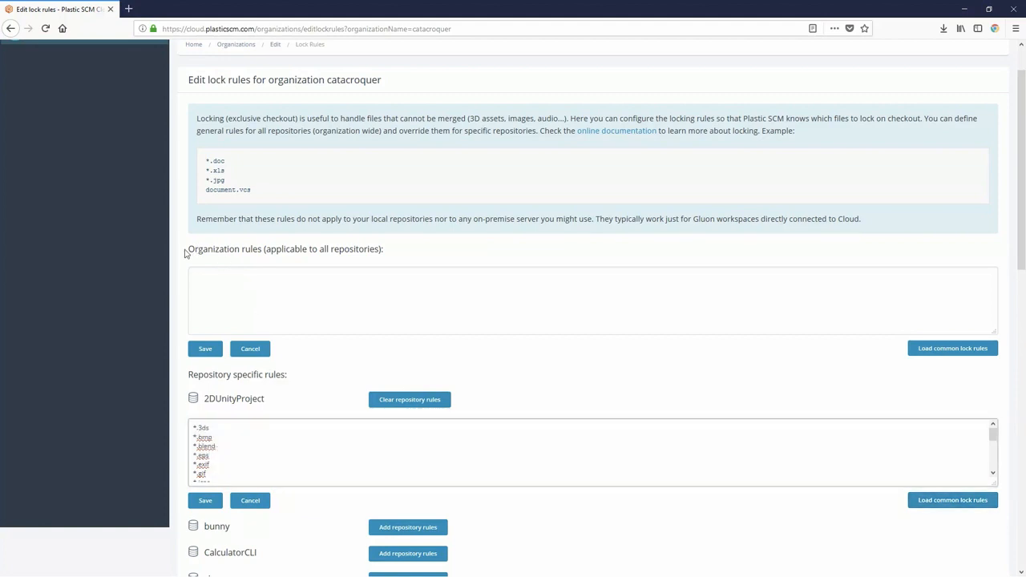
left_click_drag(185, 253, 389, 252)
left_click(390, 252)
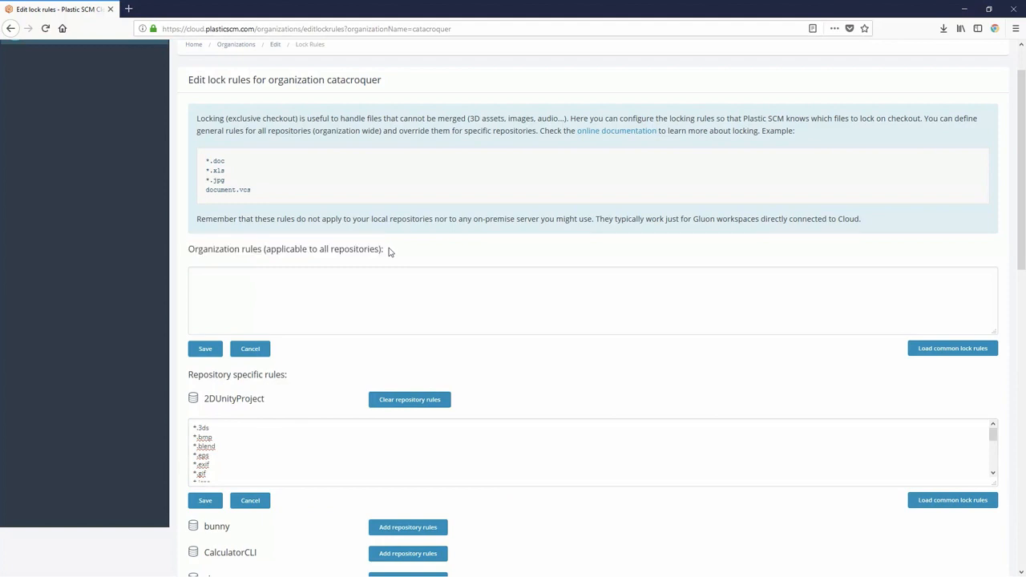
left_click(398, 280)
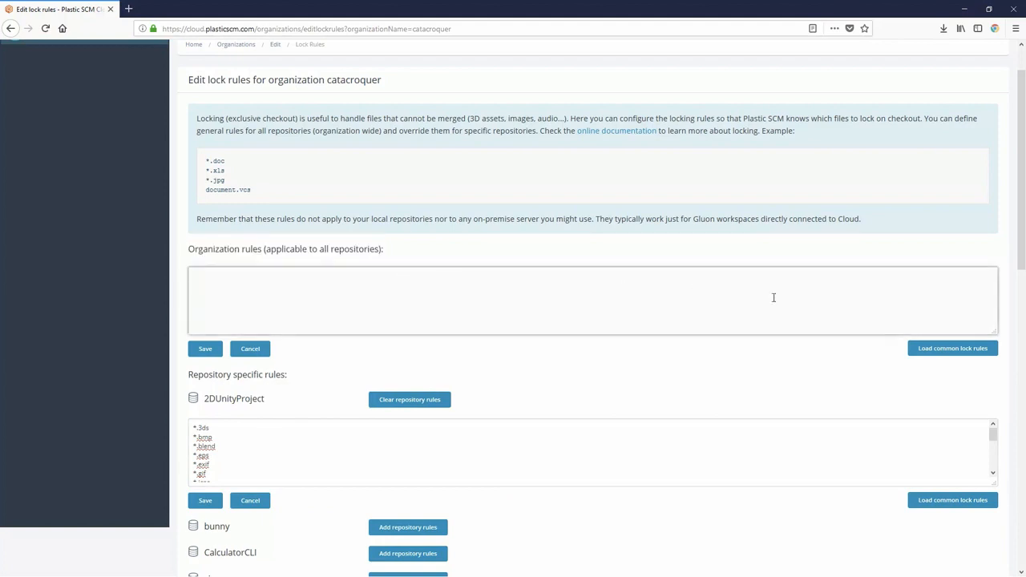
left_click(935, 348)
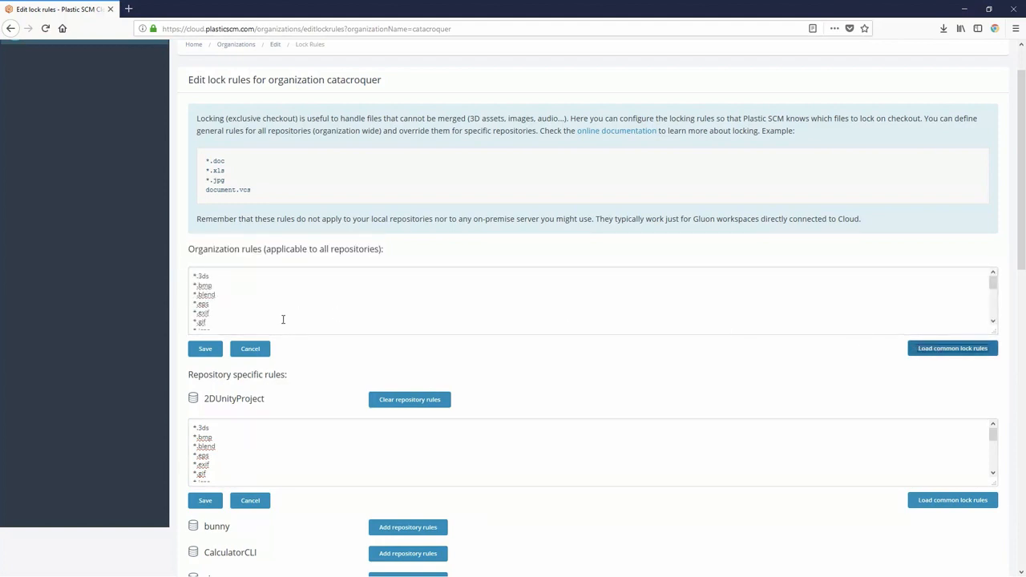
left_click(213, 351)
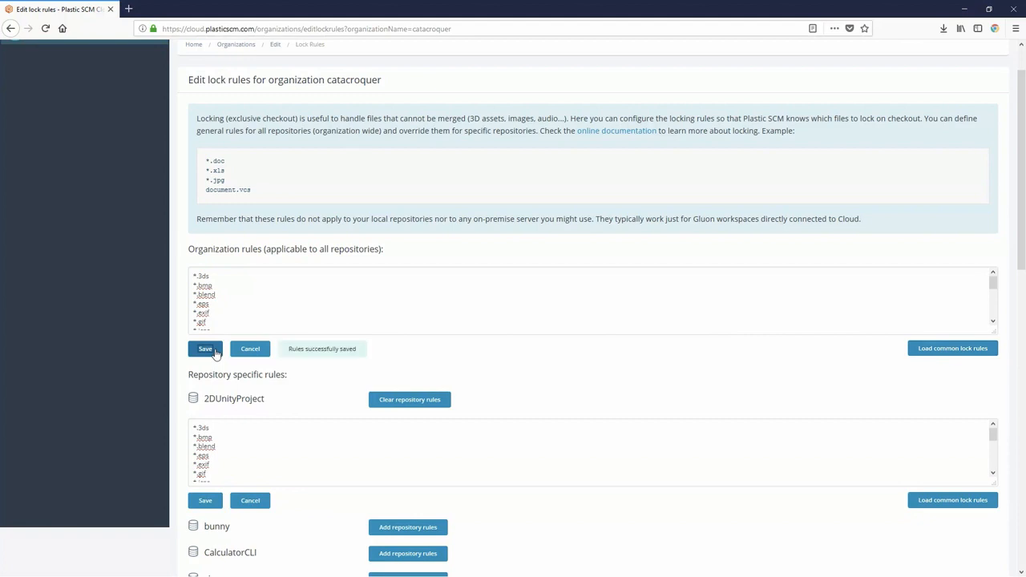
left_click(214, 503)
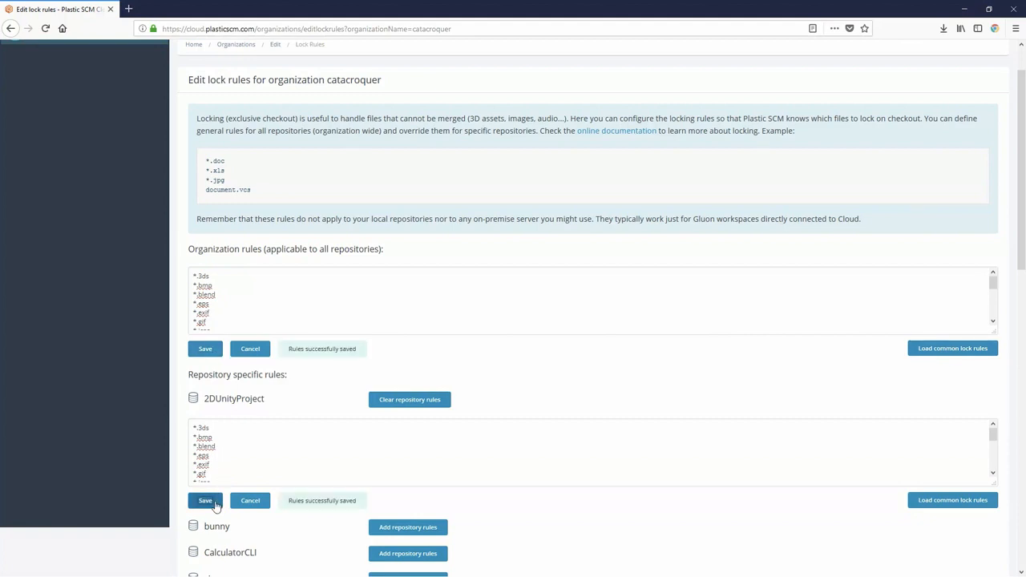
scroll(270, 446, "up", 1)
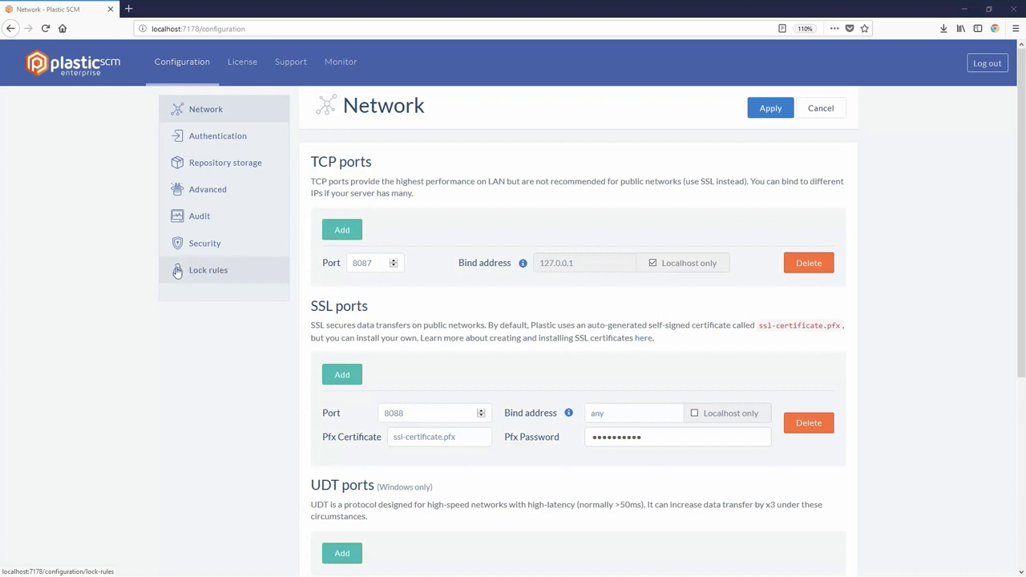
Open the lock rules in the local Plastic SCM server configuration and add a repository entry named BoatGame.
left_click(215, 277)
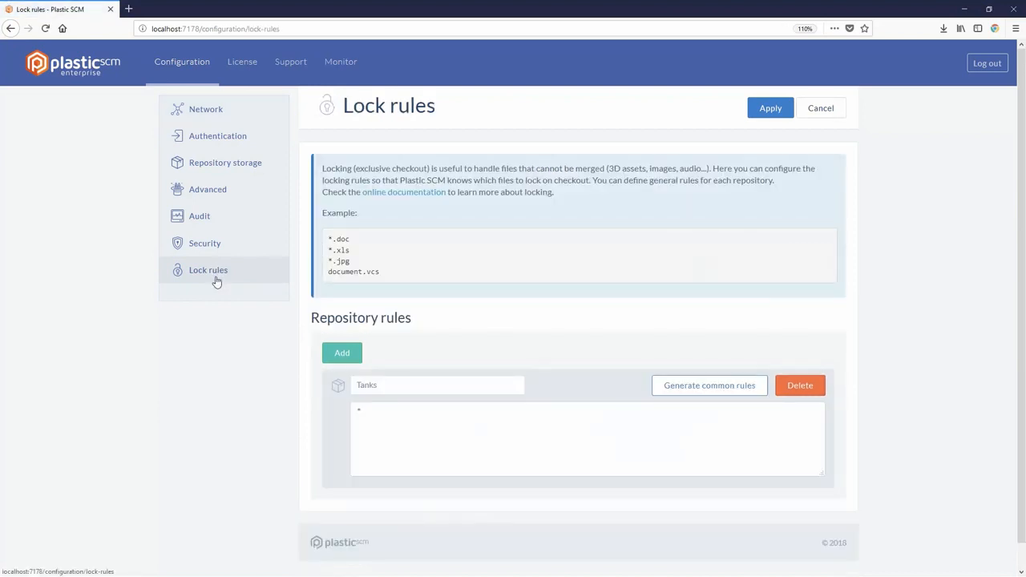
left_click(358, 354)
scroll(358, 354, "down", 3)
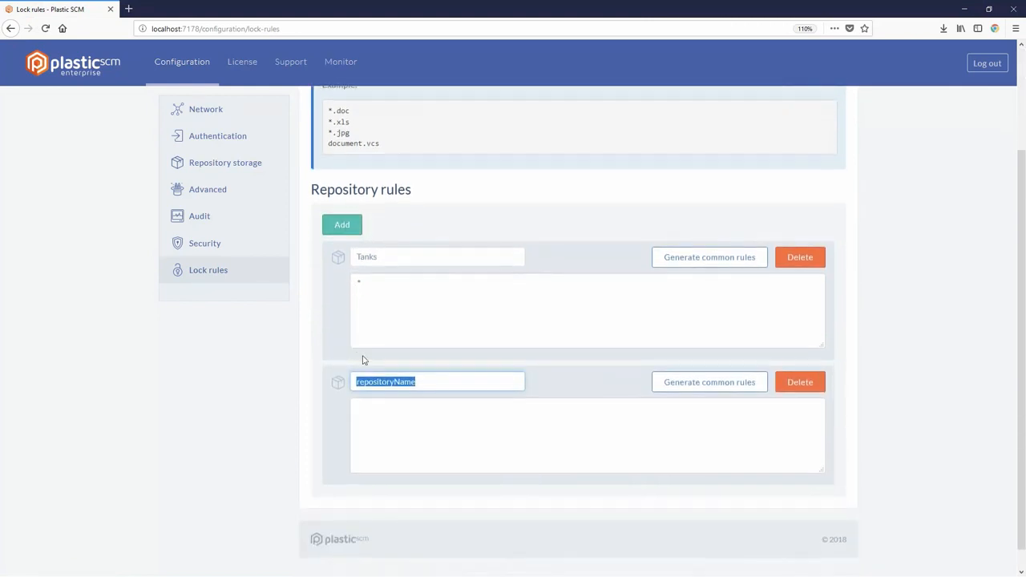
left_click(421, 382)
left_click_drag(420, 382, 341, 382)
key("BackSpace")
type("BoatGame")
Enter *.png as a lock rule for BoatGame and clear that repository's rules again.
left_click(387, 413)
type("*")
type("png")
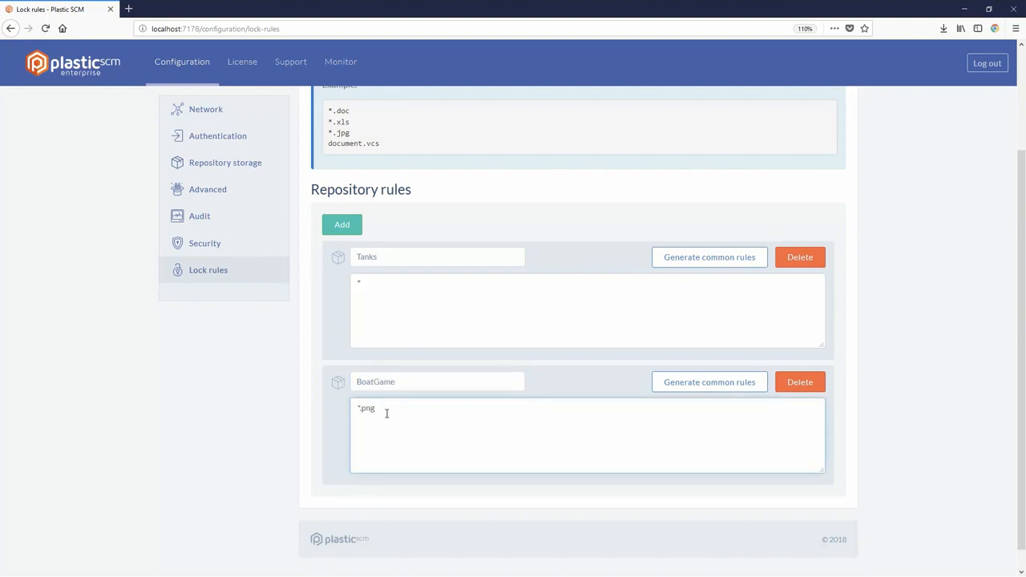
key("Return")
key("ctrl+a")
key("BackSpace")
left_click_drag(387, 414, 318, 407)
Generate the common lock rules for the BoatGame repository and apply the lock rules configuration.
left_click(721, 382)
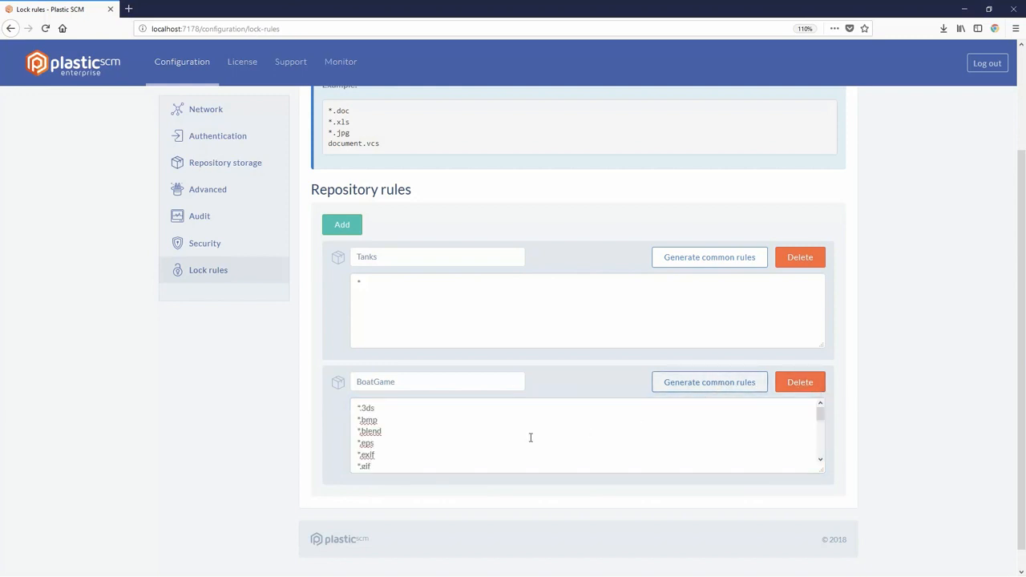
scroll(529, 436, "down", 5)
scroll(529, 436, "up", 5)
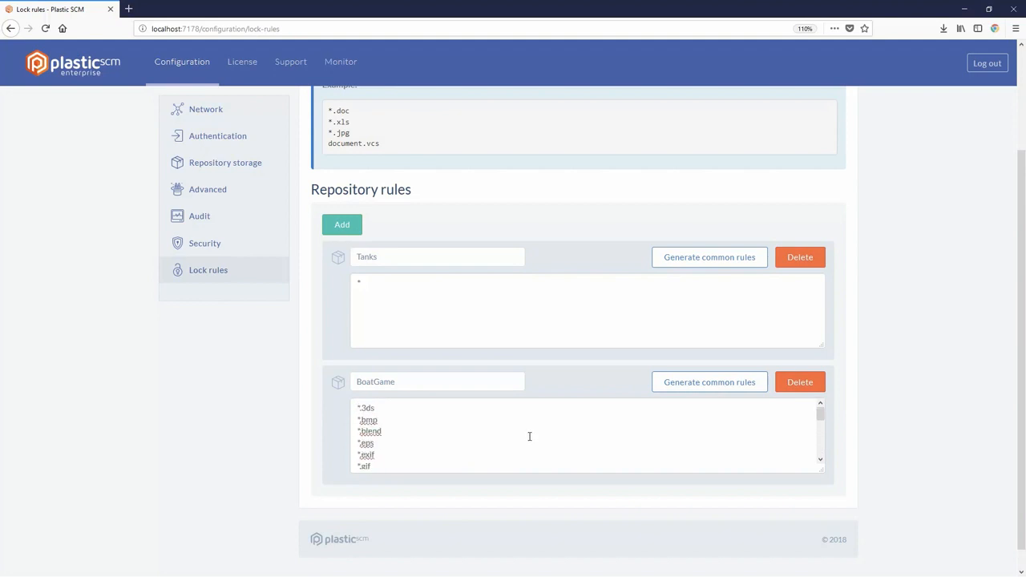
scroll(554, 349, "up", 3)
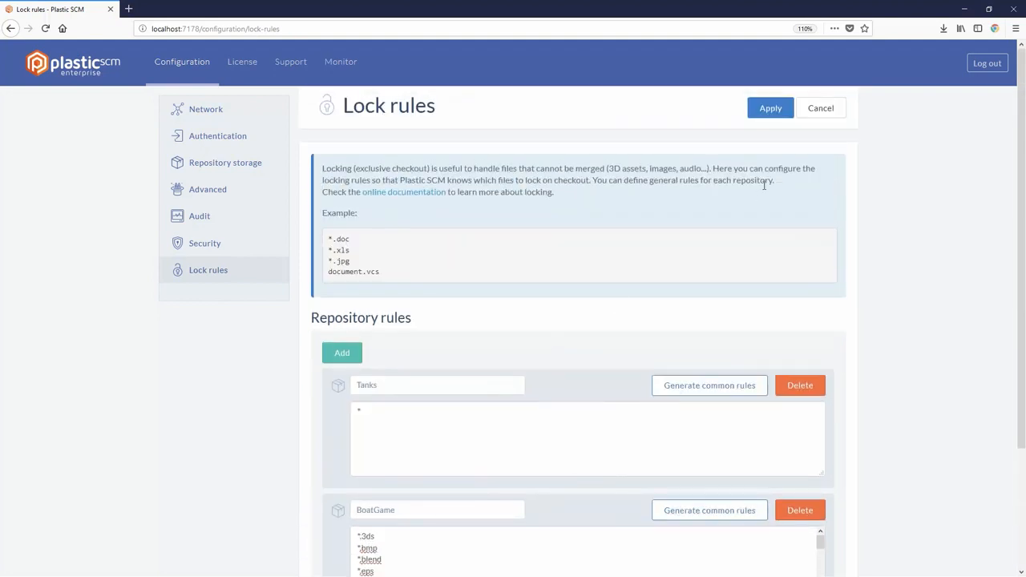
left_click(768, 109)
scroll(731, 172, "down", 3)
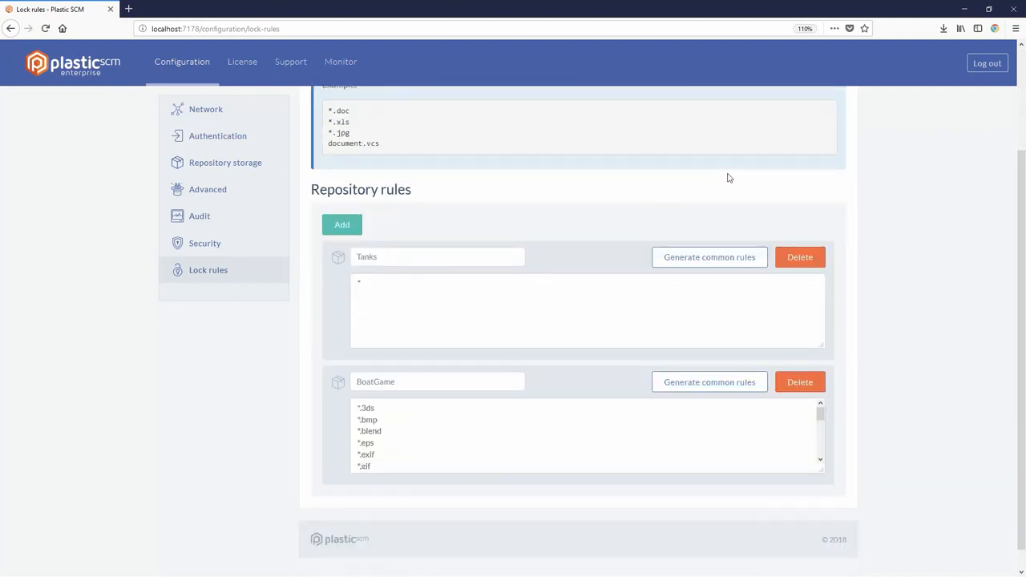